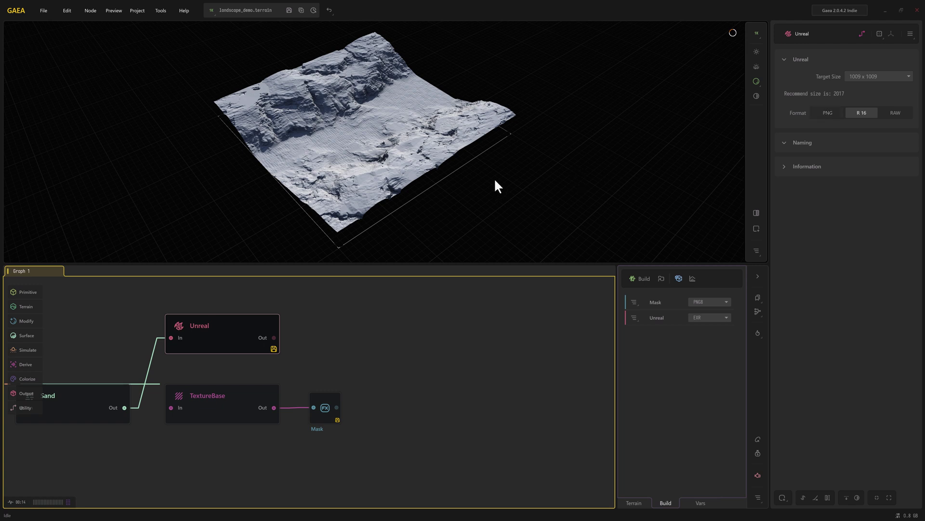
Step: Examine the terrain preview in Gaea and the exported heightmap files in the Landscape folder
left_click_drag(495, 179, 494, 161)
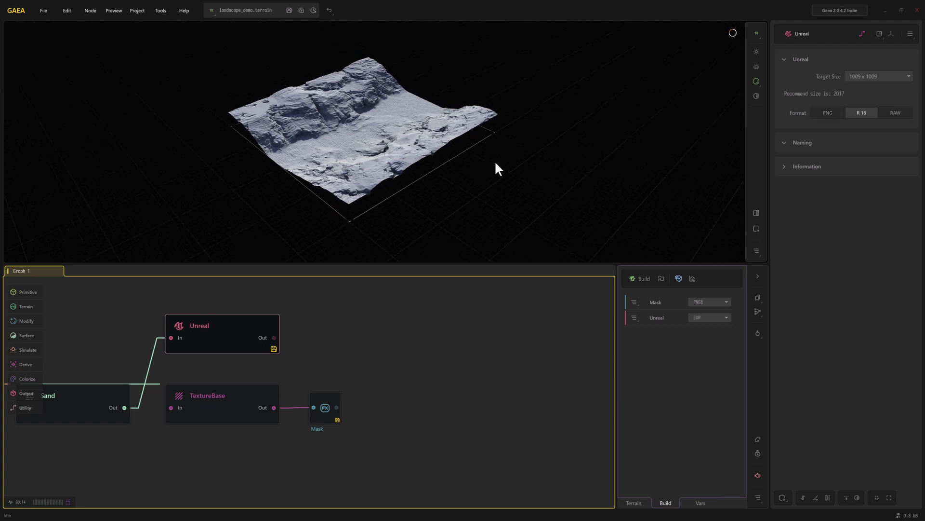
scroll(497, 167, "up", 2)
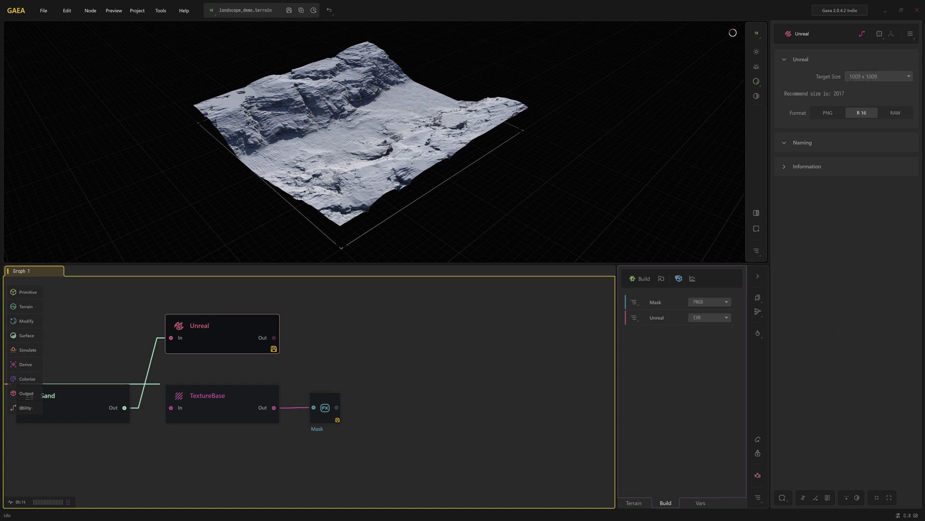
left_click_drag(631, 141, 584, 141)
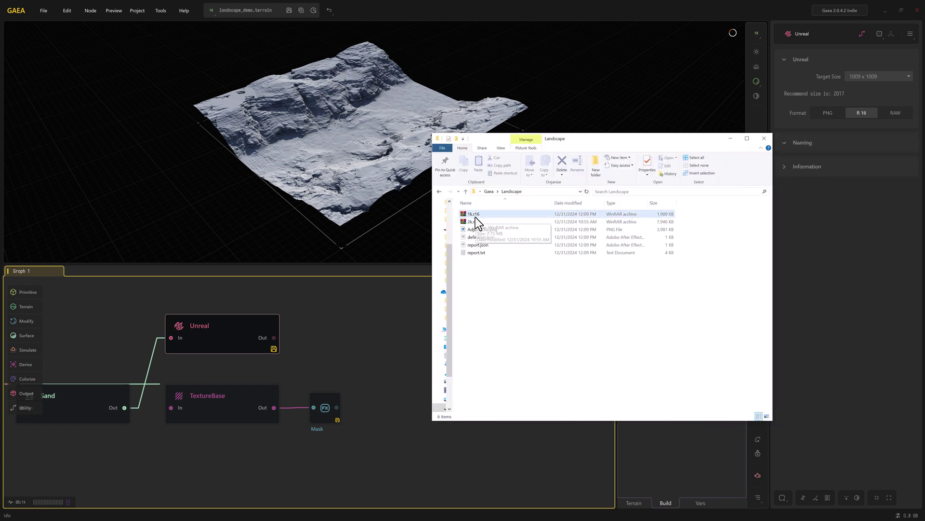
left_click(493, 260)
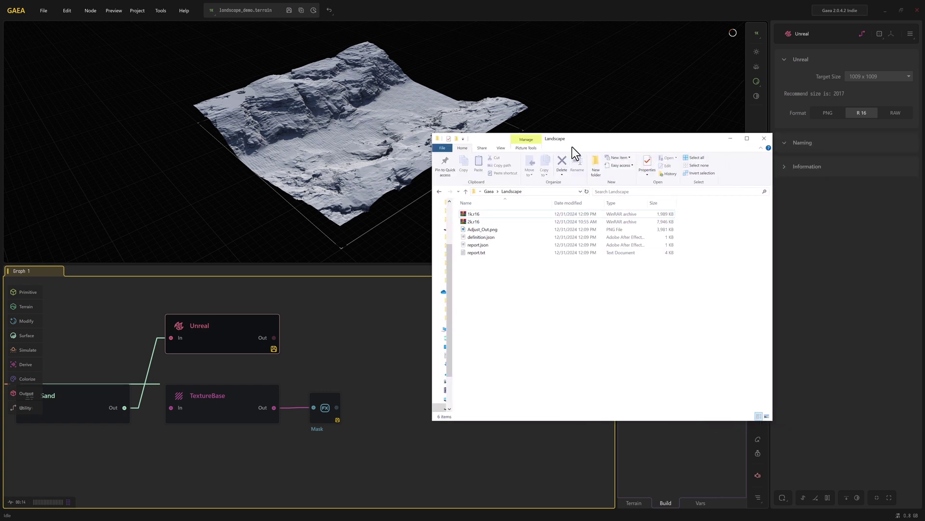
left_click_drag(589, 141, 924, 140)
Step: Switch to Unreal Editor, create a new level from the template with sky lighting and a floor, and delete the floor
key("alt+Tab")
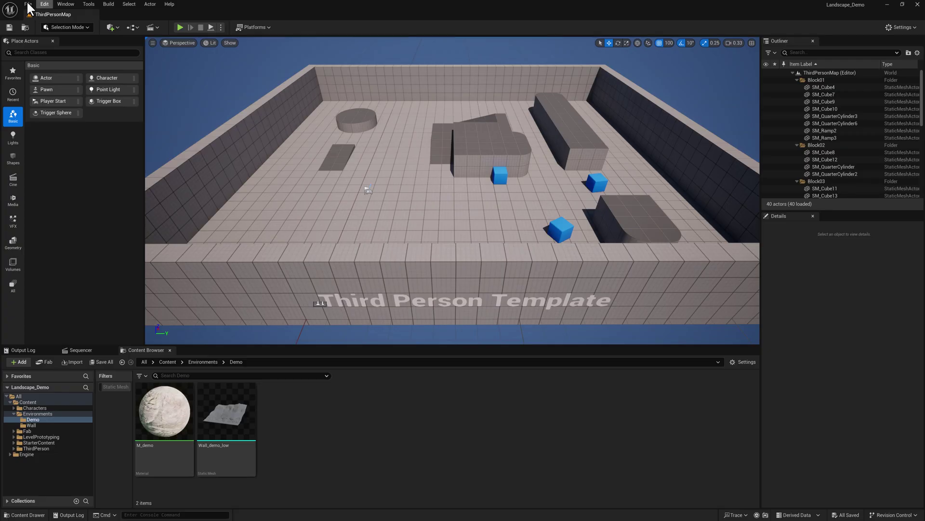
left_click(28, 4)
left_click(46, 32)
left_click(467, 219)
left_click(516, 333)
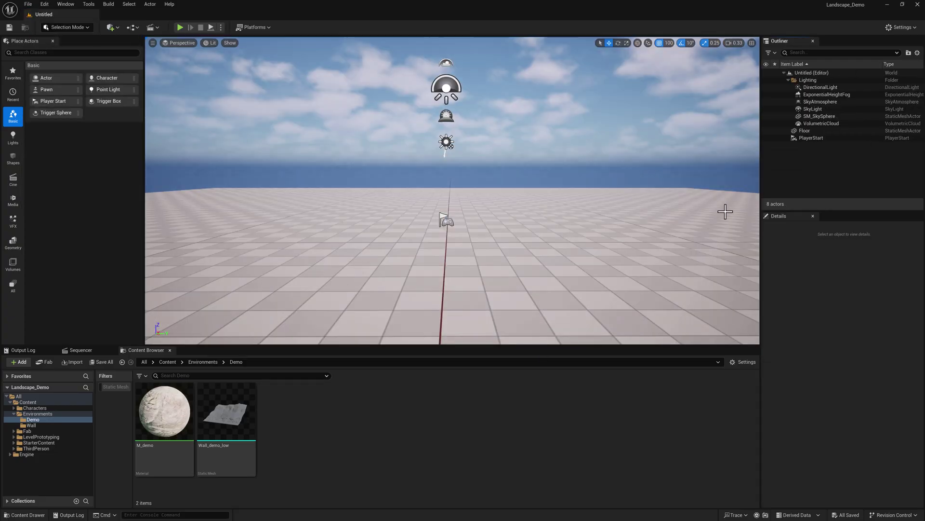
left_click(819, 131)
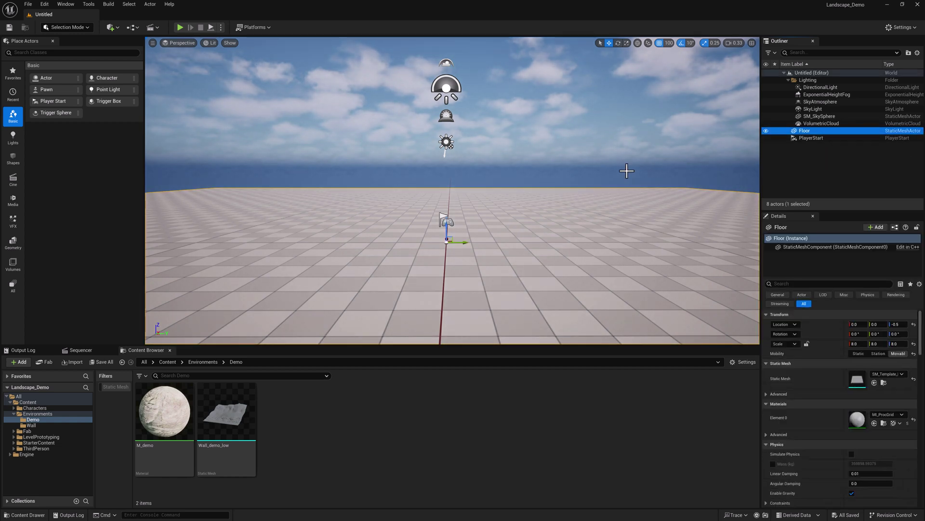
key("Delete")
Step: In Landscape mode, import the heightmap file 2k.r16 as a new landscape
left_click(64, 28)
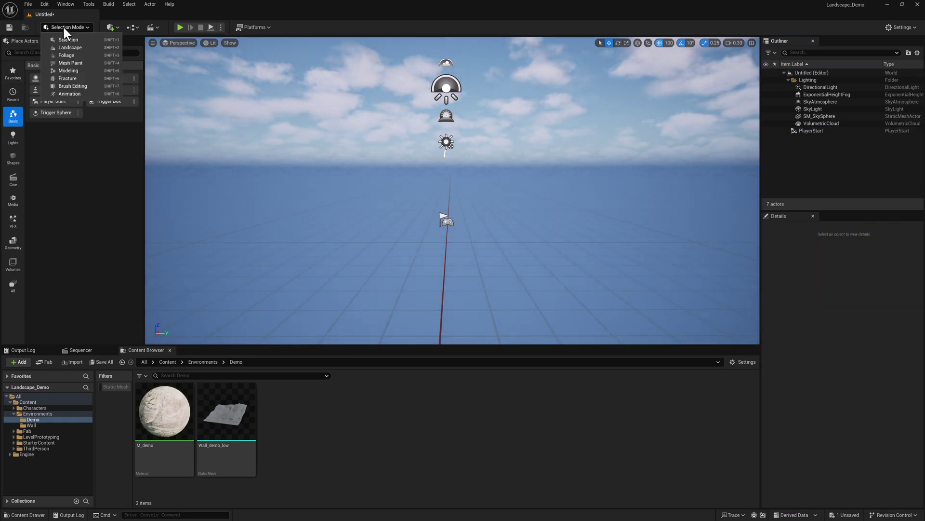
left_click(74, 48)
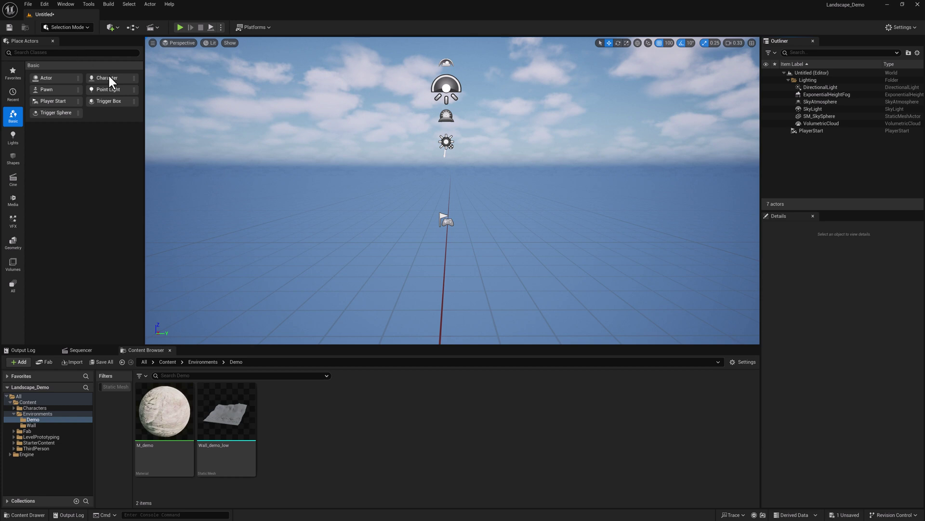
key("shift+2")
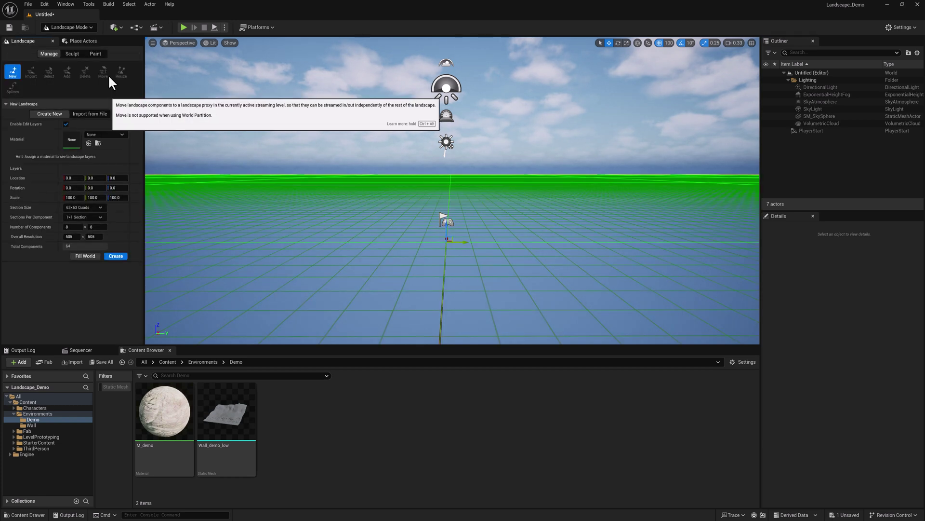
left_click(93, 114)
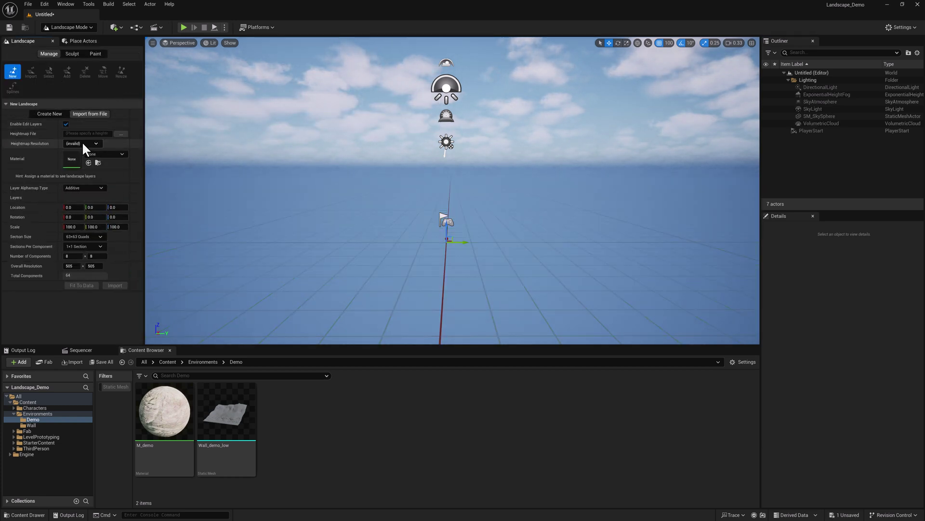
left_click(120, 134)
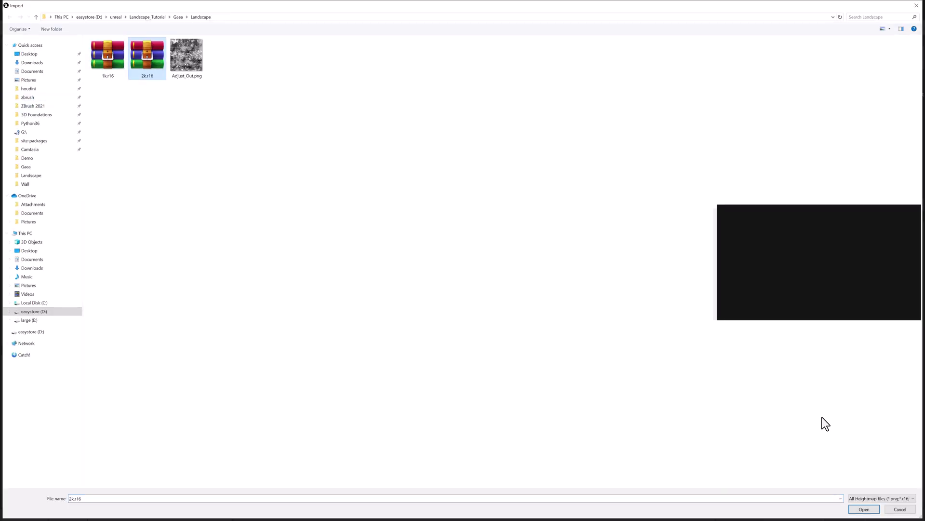
left_click(863, 509)
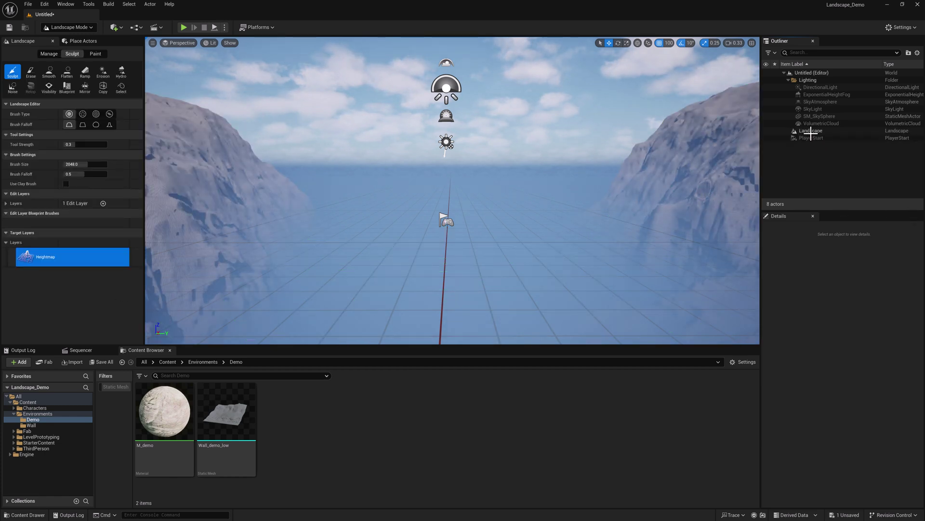
Step: Set the imported landscape's Z scale to 30
left_click(811, 131)
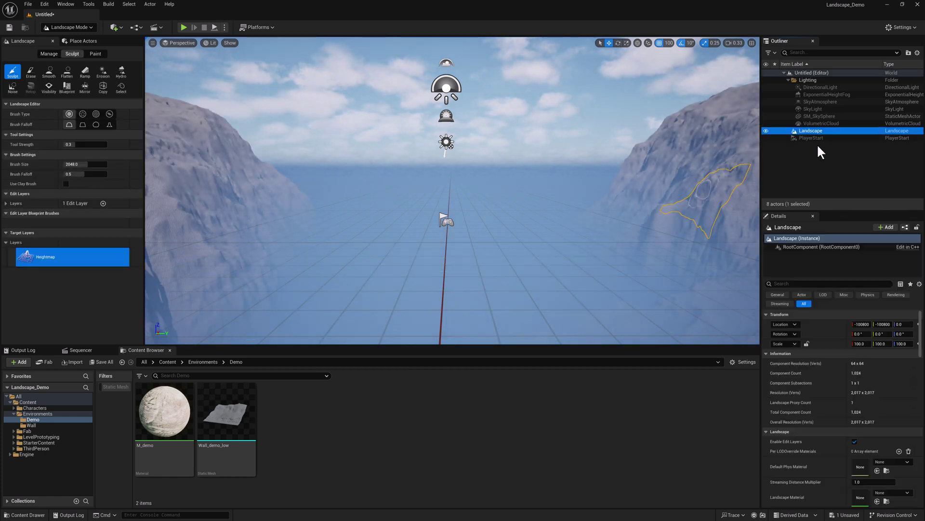
left_click(899, 344)
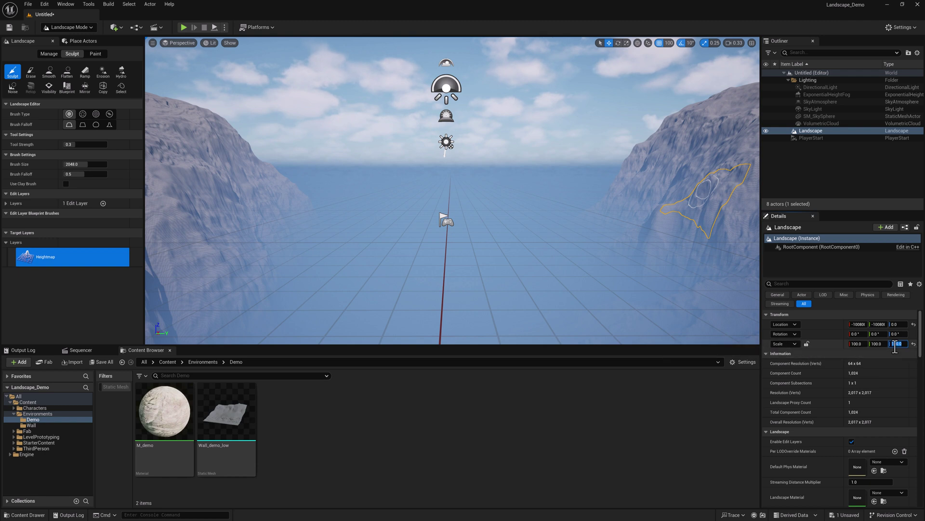
type("30")
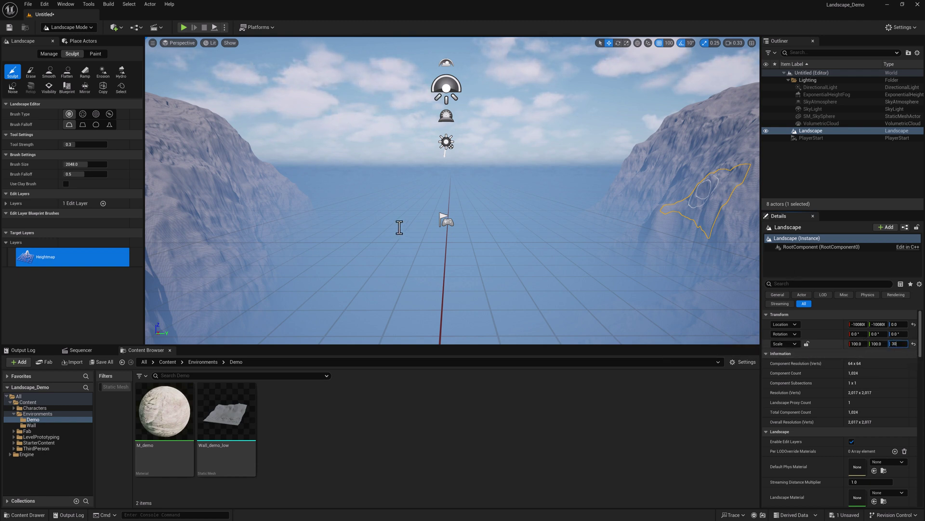
key("Return")
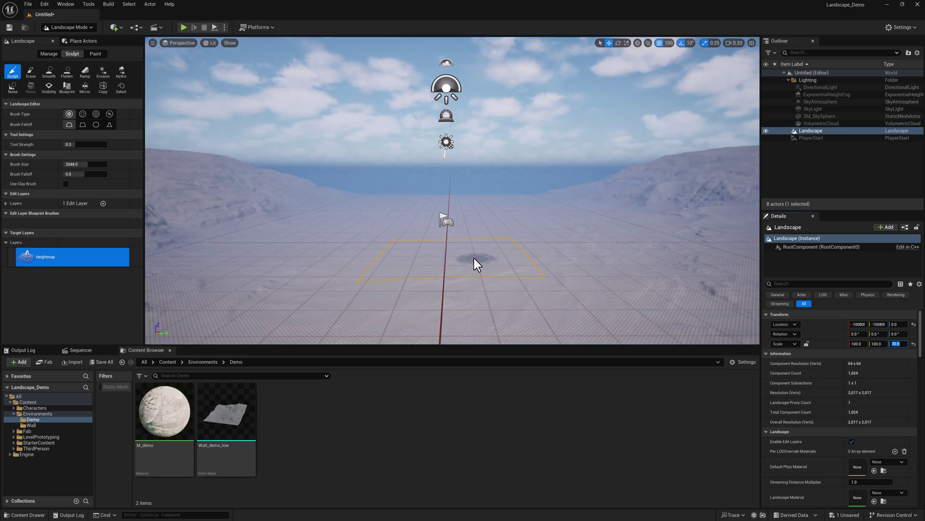
mouse_move(462, 256)
right_mouse_down()
mouse_move(260, 261)
mouse_move(174, 212)
right_mouse_up()
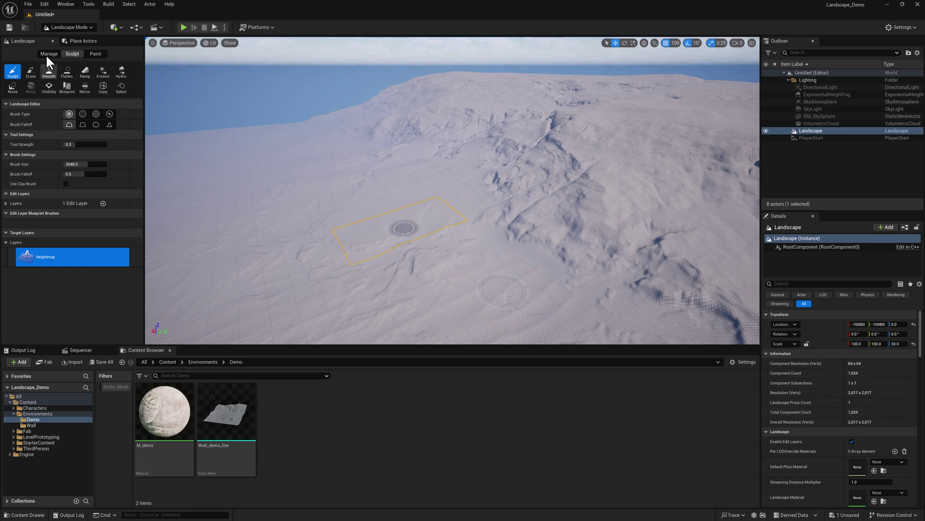
Step: Import a second landscape from the same heightmap with 2×2 sections per component and 16 × 16 components
left_click(48, 53)
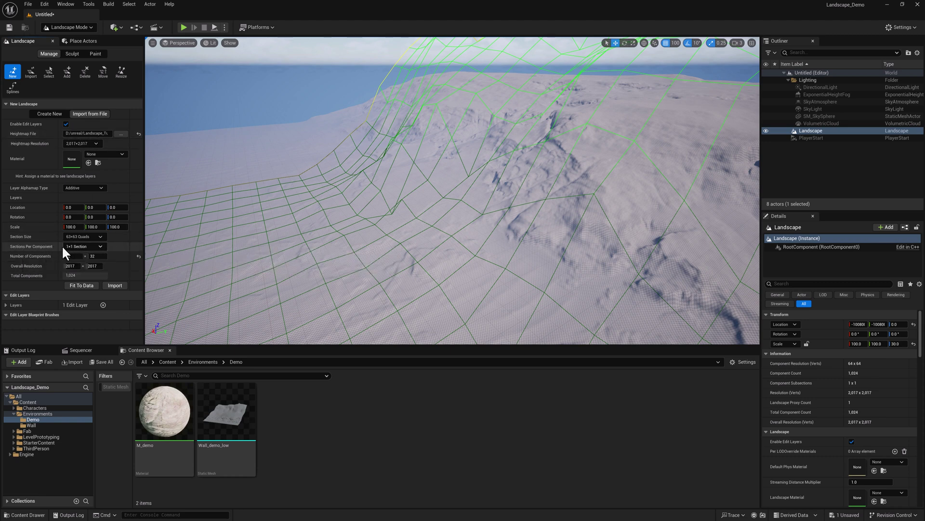
left_click(82, 244)
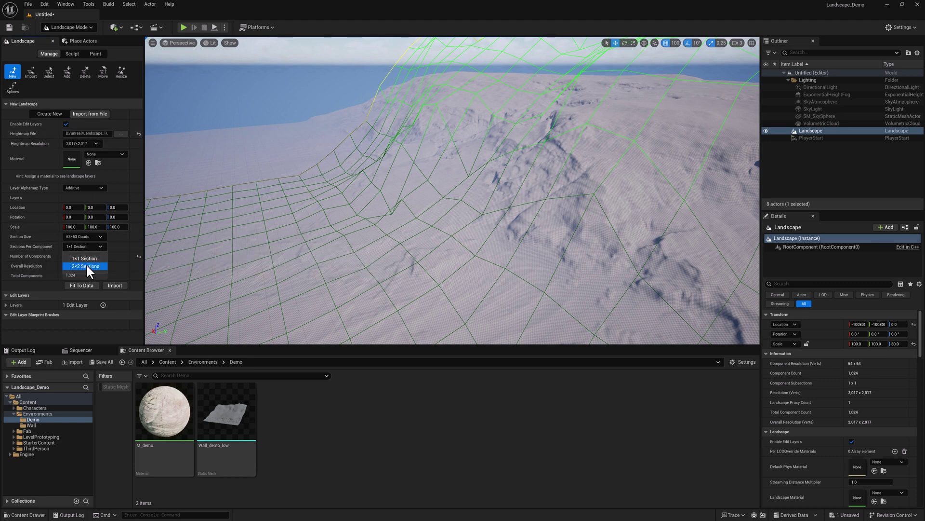
left_click(96, 264)
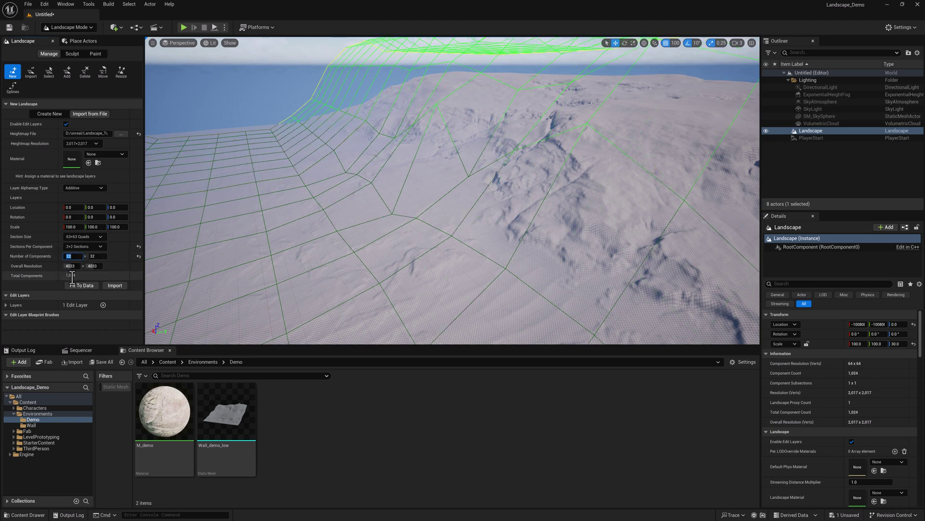
type("16")
key("Tab")
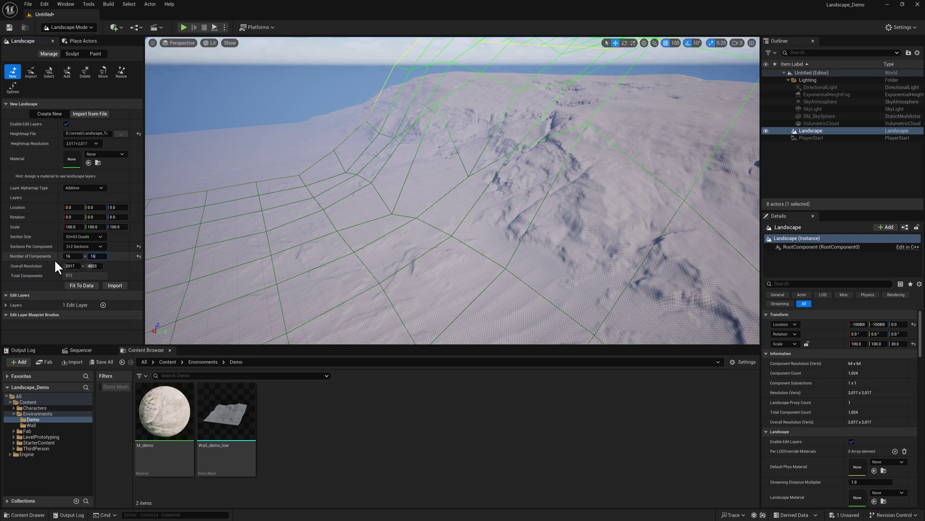
key("Return")
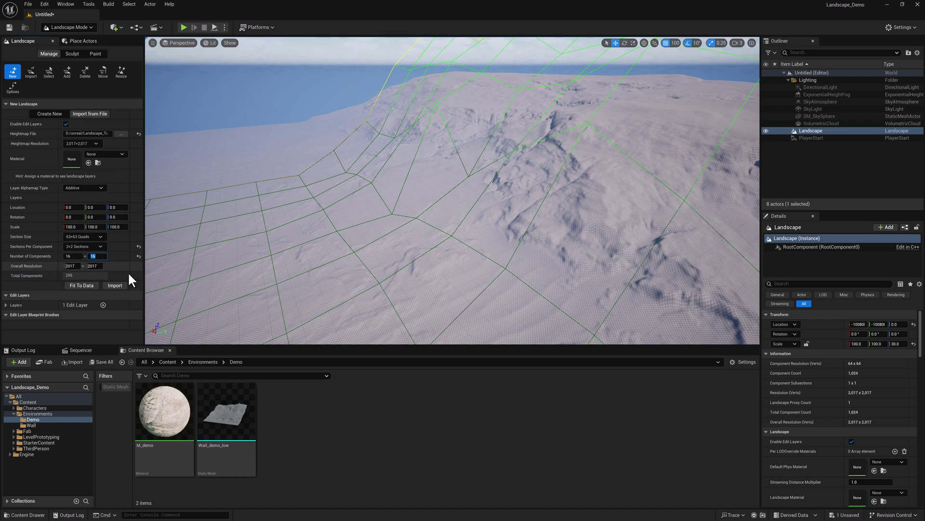
left_click(115, 285)
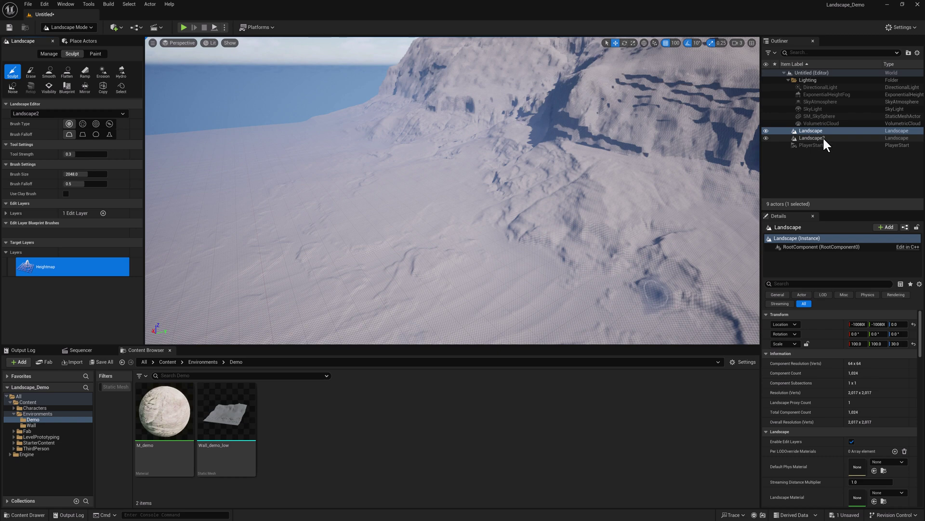
Step: Set the Z scale of the second landscape to 30
left_click(823, 138)
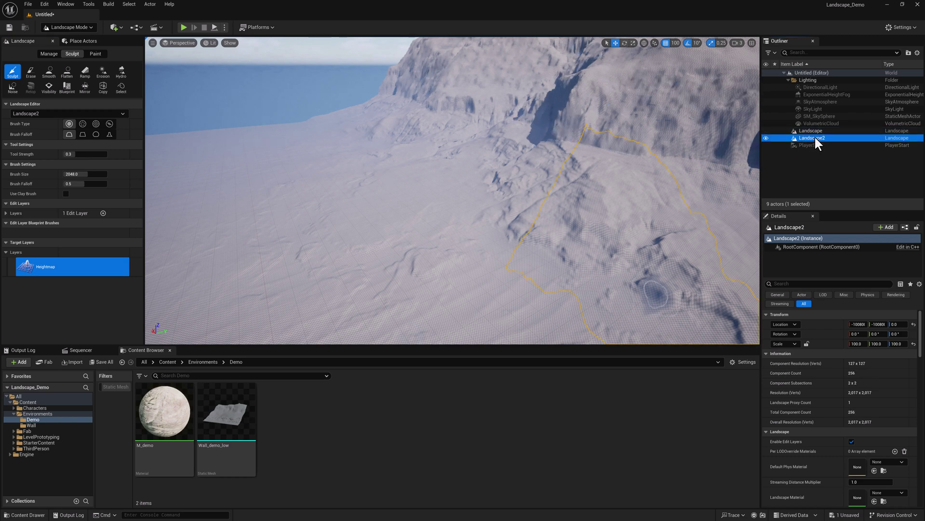
left_click(897, 344)
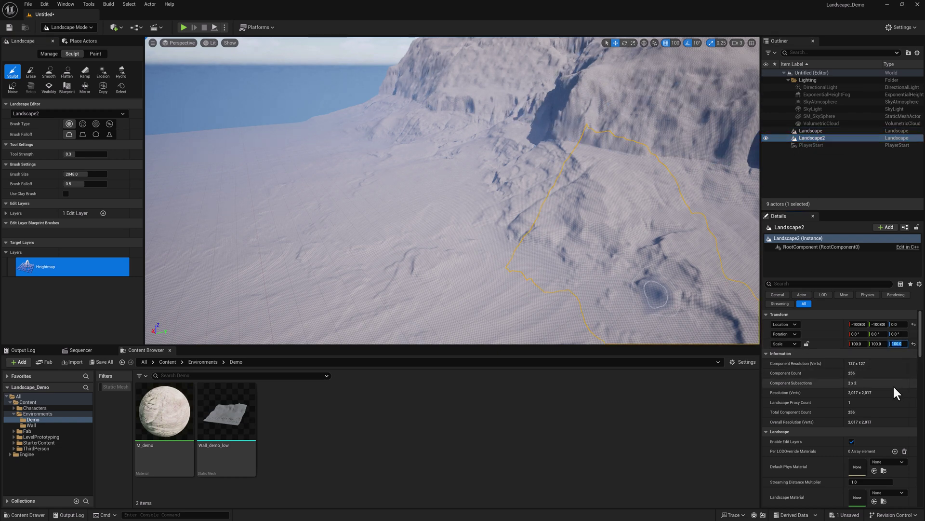
type("30")
key("Return")
Step: Return to Selection mode and compare the component information of Landscape and Landscape2
left_click(70, 27)
left_click(74, 40)
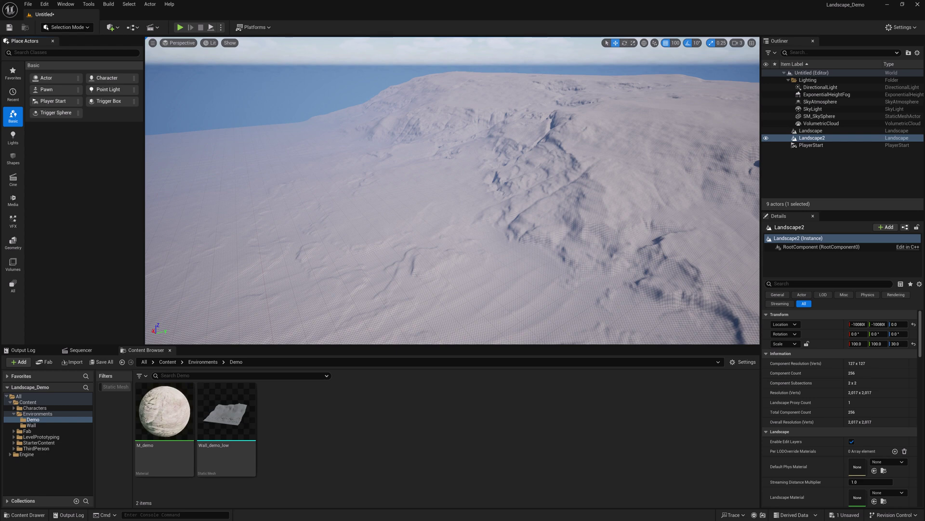
right_click_drag(713, 142, 713, 142)
left_click(812, 131)
left_click(819, 138)
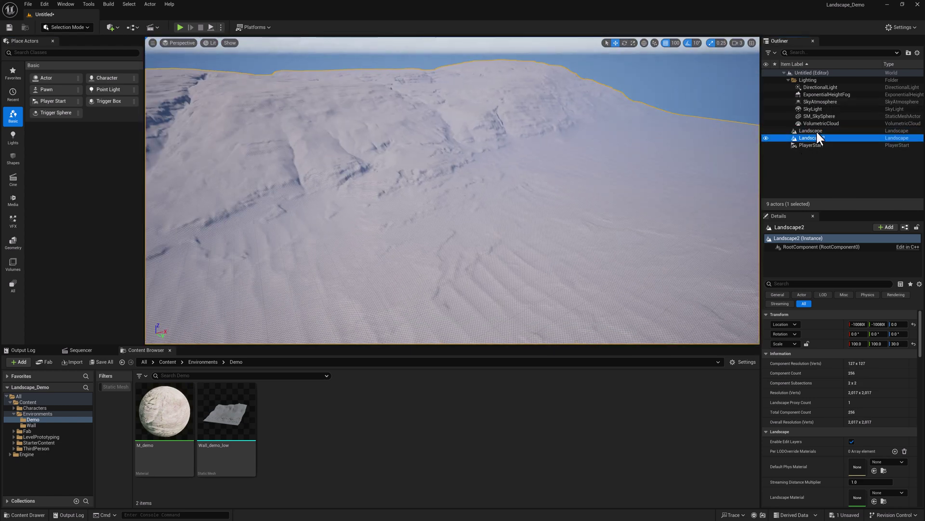
key("Up")
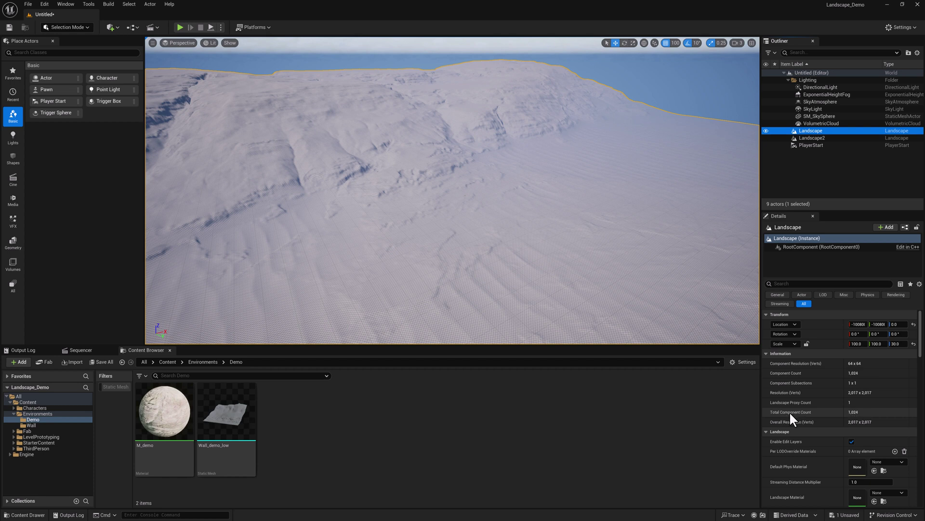
left_click(820, 138)
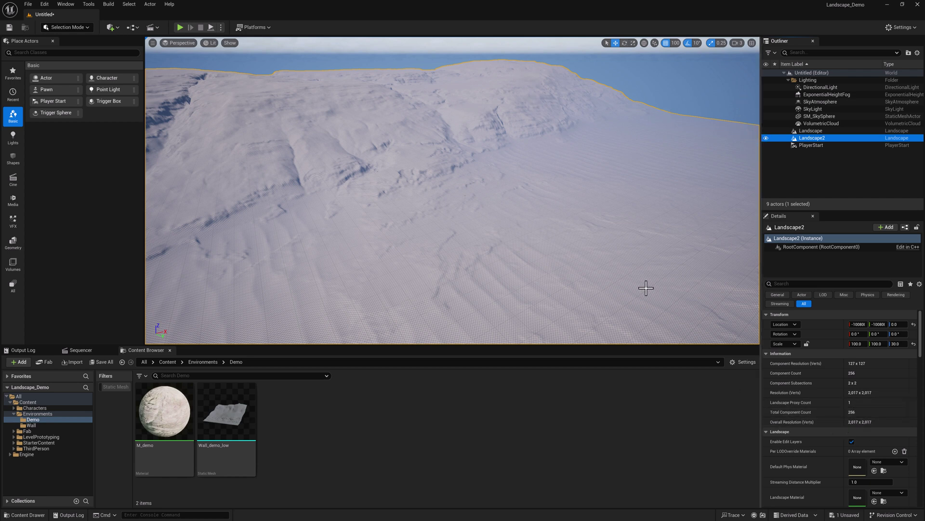
Step: In Landscape mode, use the component Select tool to compare the component sizes of Landscape and Landscape2
left_click(80, 25)
left_click(80, 47)
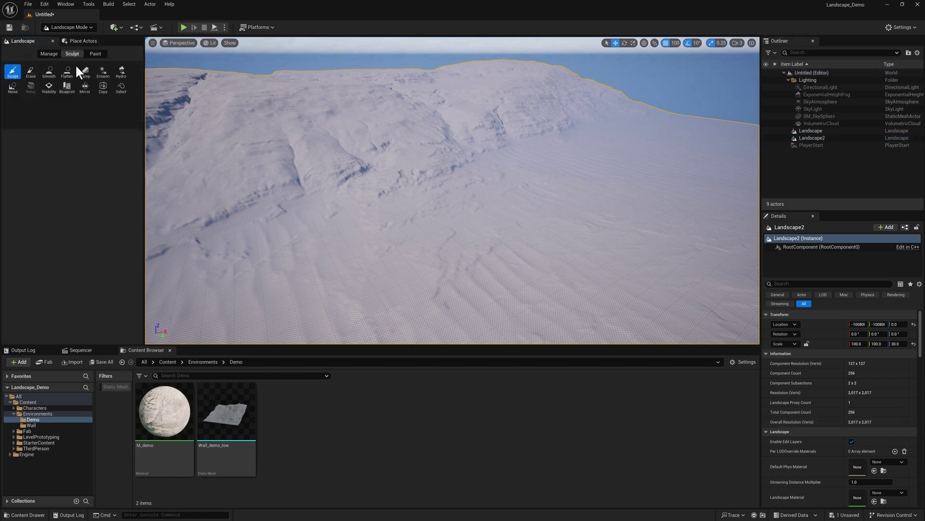
left_click(49, 71)
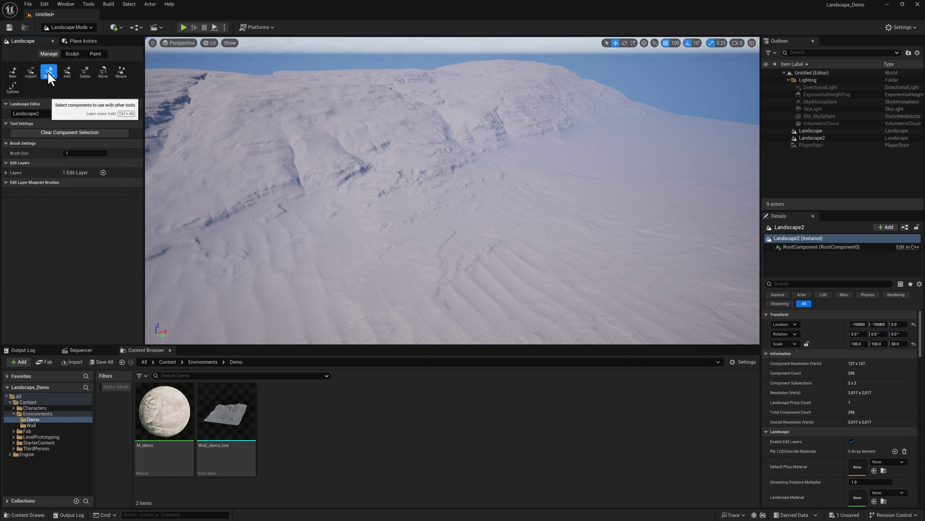
left_click(810, 130)
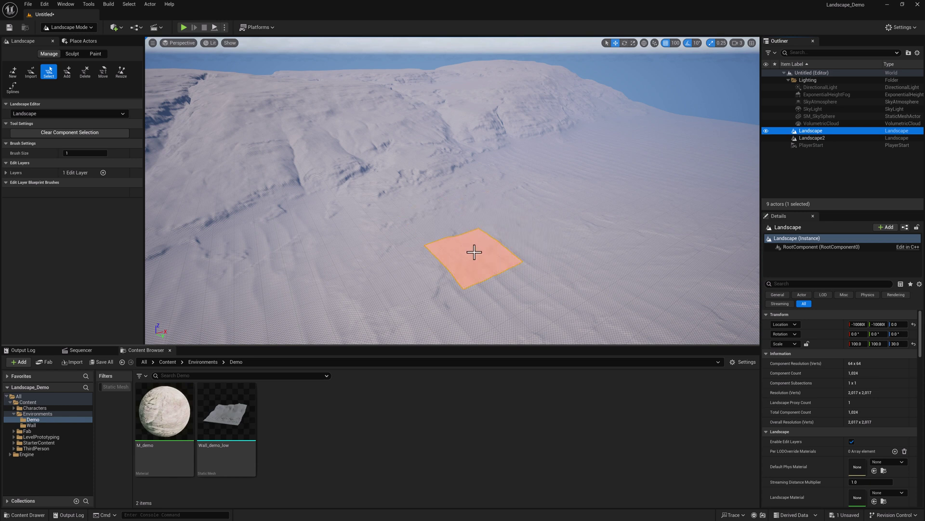
left_click(823, 137)
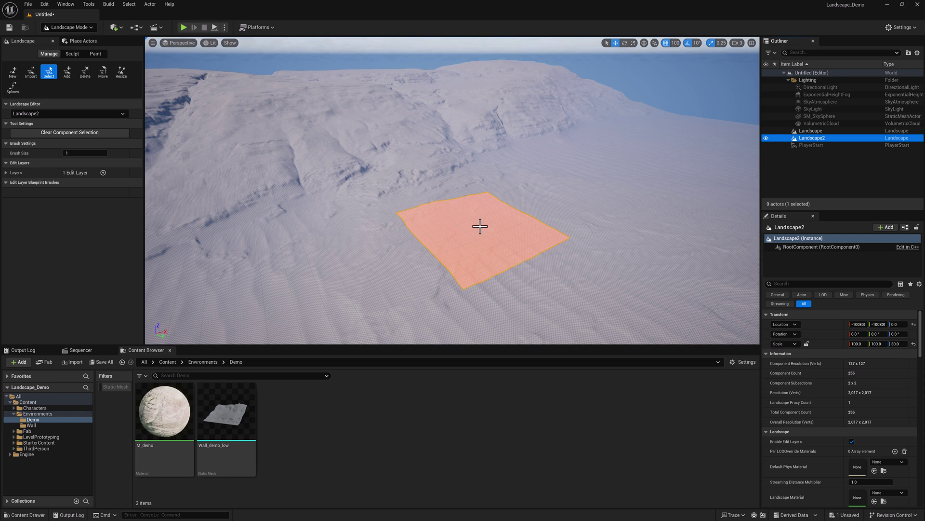
left_click(811, 130)
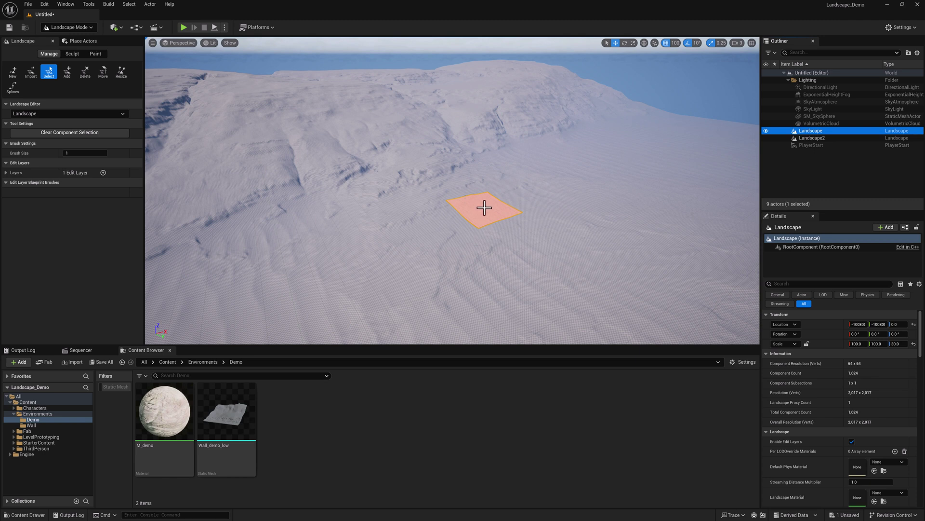
Step: Display the viewport in Wireframe mode and examine Landscape's component grid up close
right_click_drag(484, 207, 483, 215)
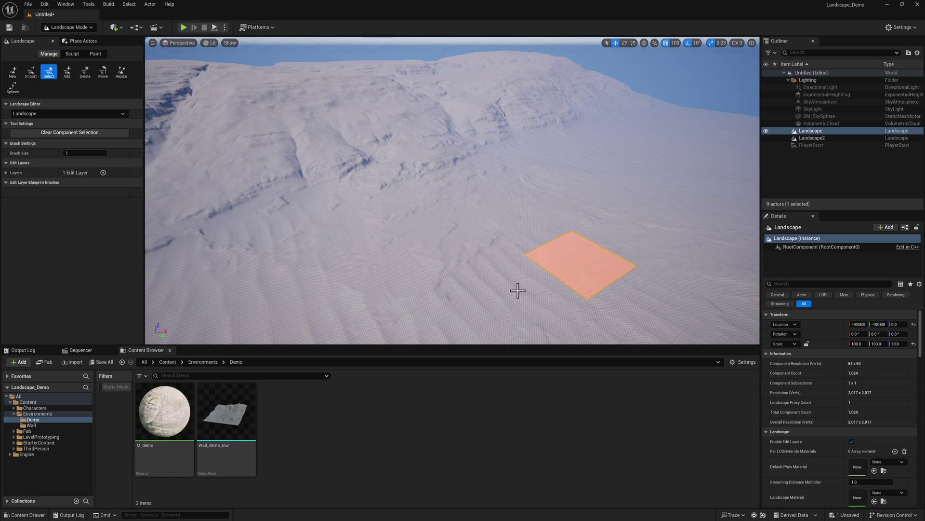
left_click(210, 43)
left_click(237, 91)
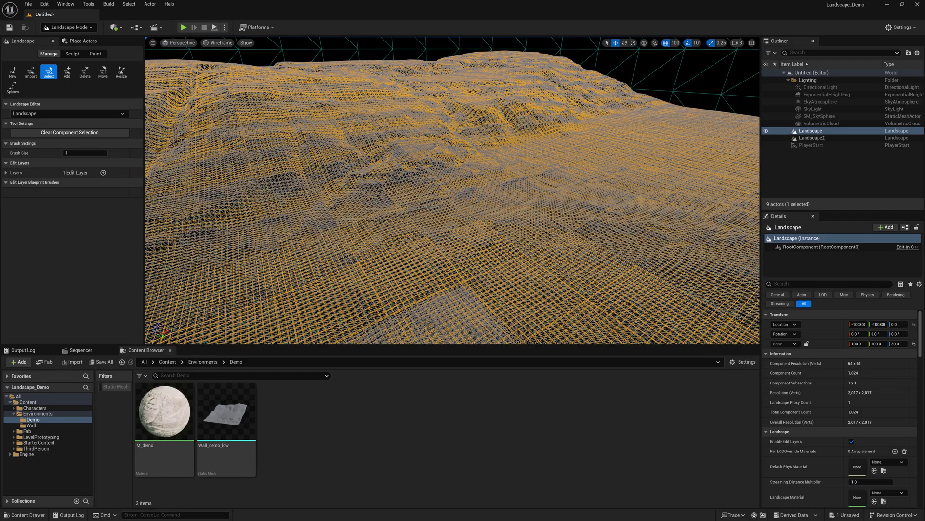
right_click_drag(524, 220, 517, 283)
key("w")
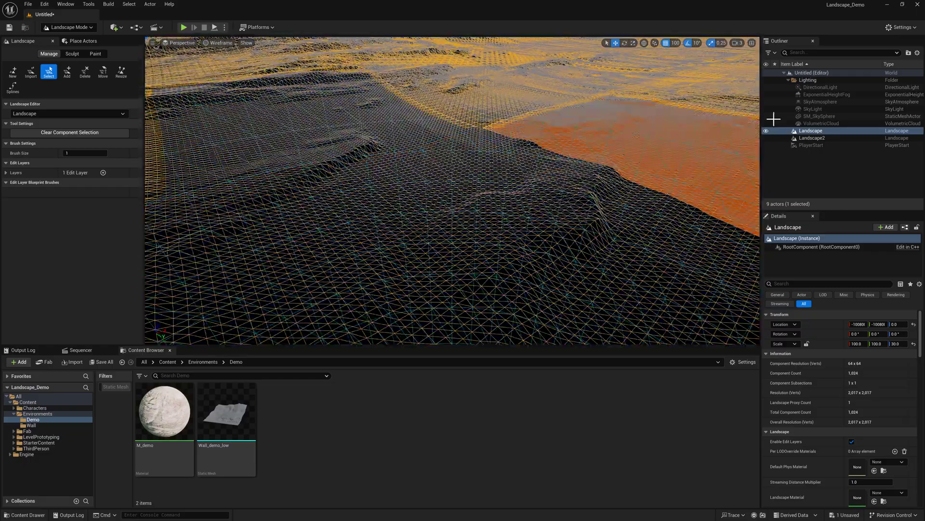
Step: Toggle the visibility of Landscape and Landscape2 to compare their component sizes in wireframe
left_click(766, 138)
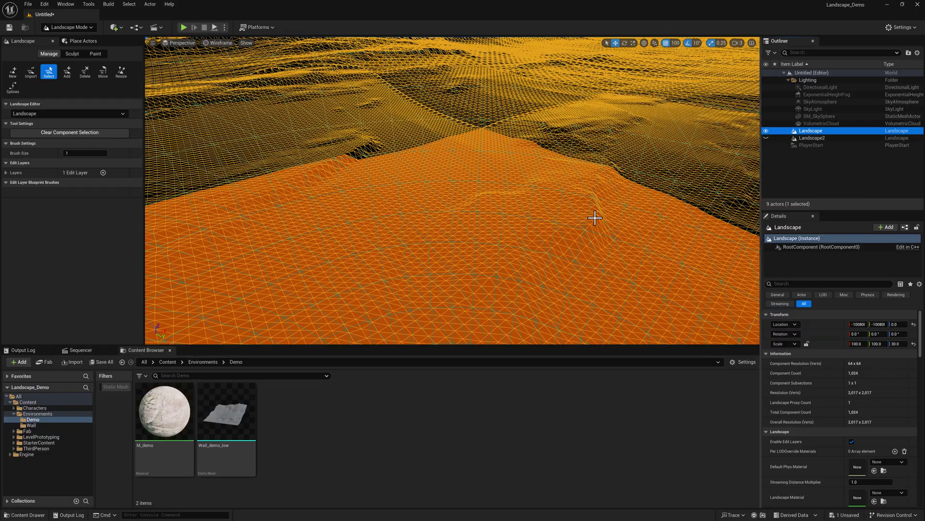
key("w")
right_click_drag(591, 217, 623, 201)
left_click(816, 138)
left_click(766, 138)
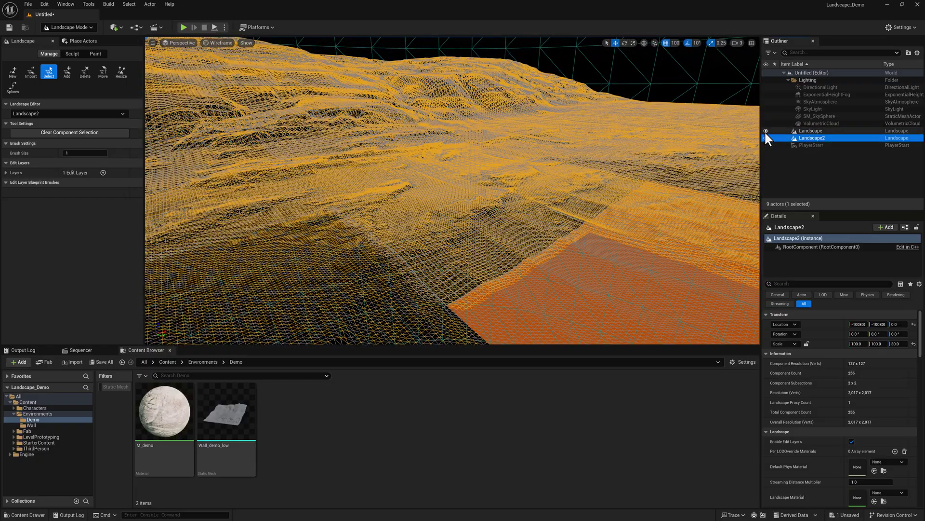
left_click(765, 131)
right_click_drag(477, 54, 493, 81)
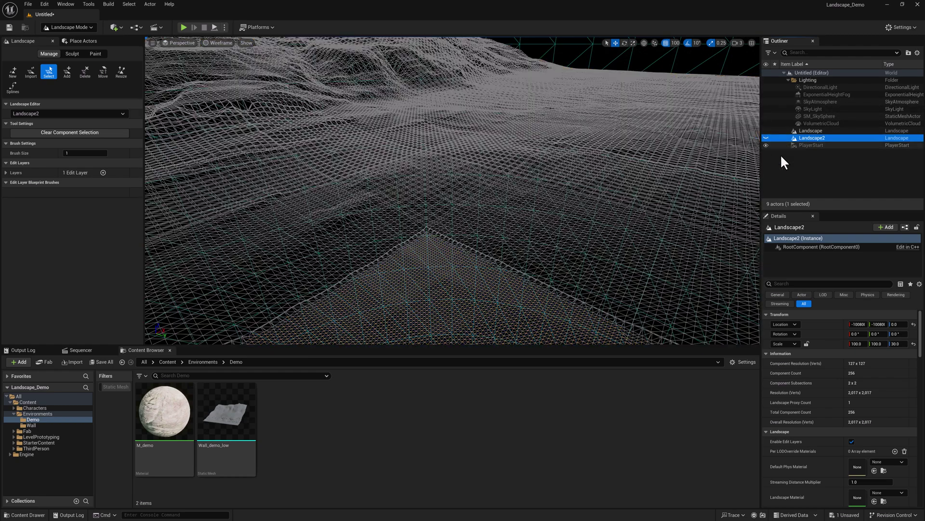
Step: With only Landscape shown, examine how wireframe density changes between its neighbouring components
left_click(810, 130)
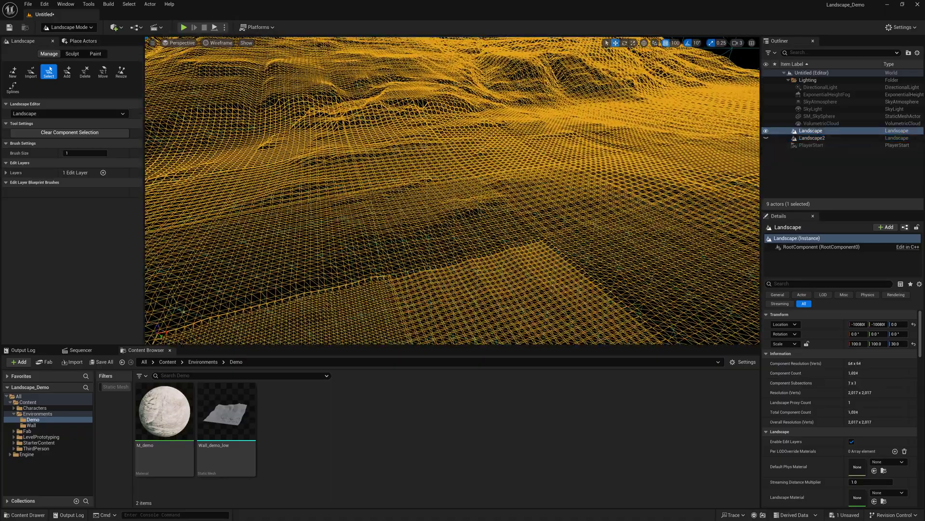
right_click_drag(452, 190, 446, 210)
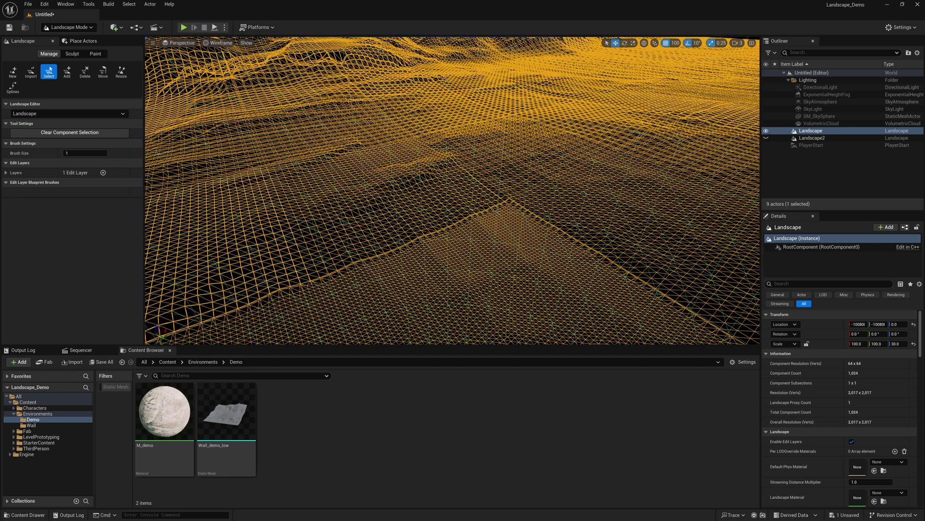
left_click(608, 172)
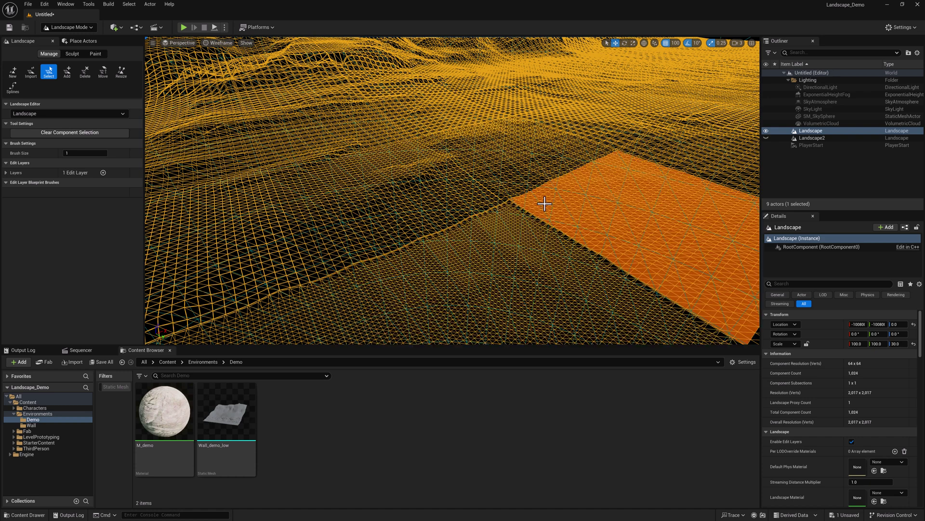
right_click_drag(506, 171, 512, 161)
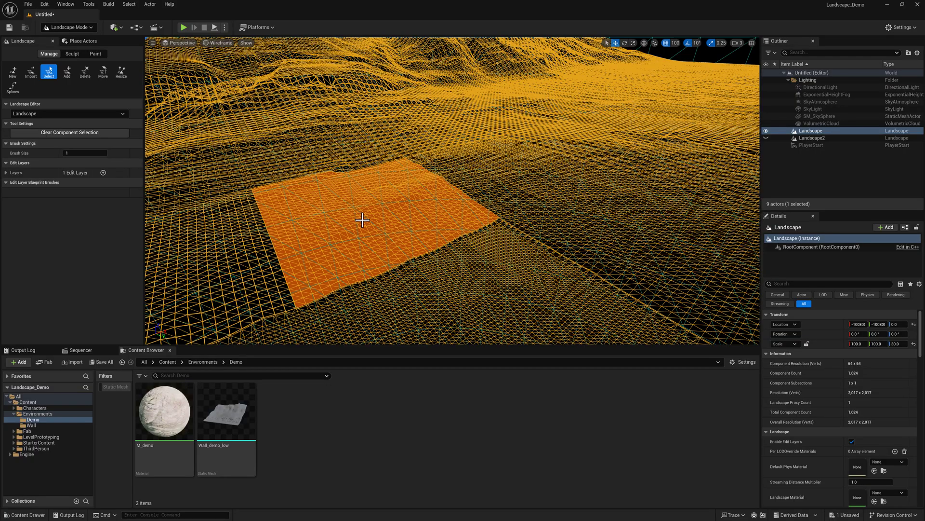
right_click_drag(376, 229, 364, 215)
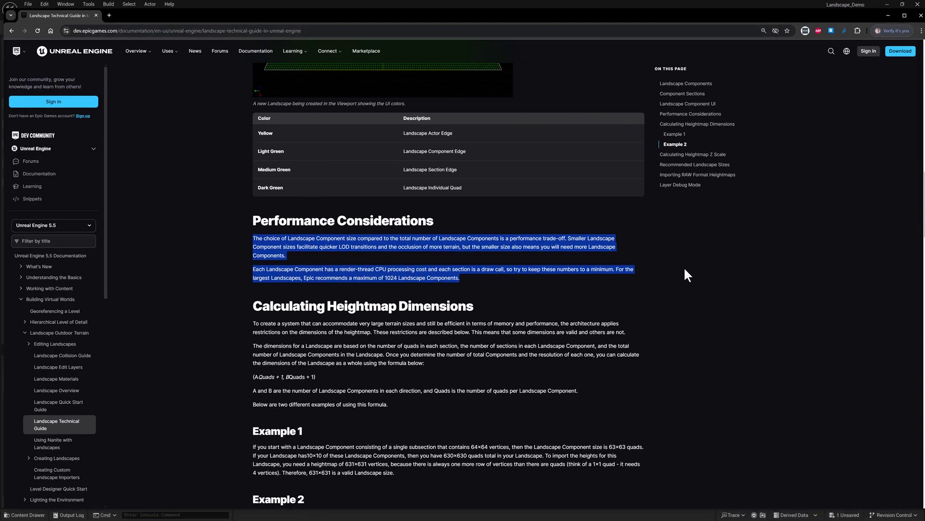
Step: Review the Landscape Technical Guide in the browser, covering components, performance considerations and heightmap dimensions, and return to Unreal Engine
scroll(689, 264, "up", 15)
scroll(690, 265, "up", 2)
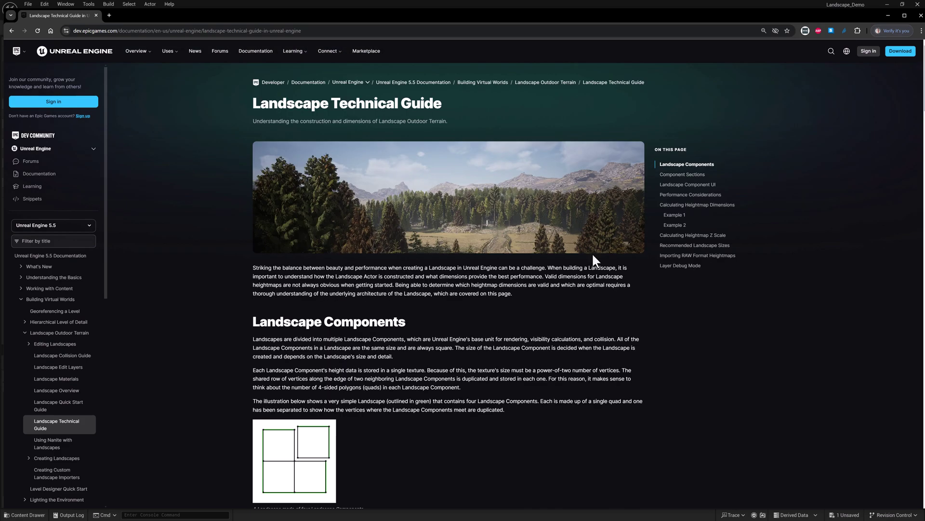
scroll(440, 253, "down", 17)
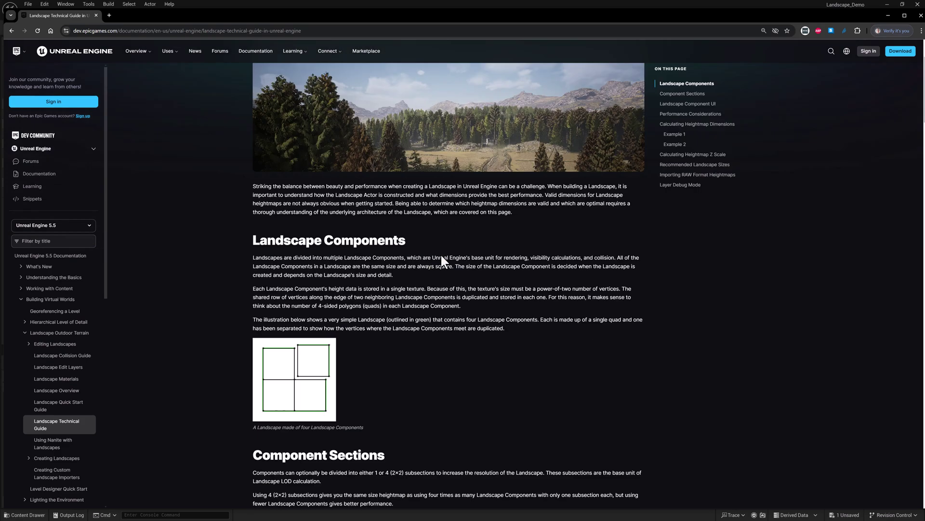
scroll(441, 258, "down", 4)
left_click(404, 194)
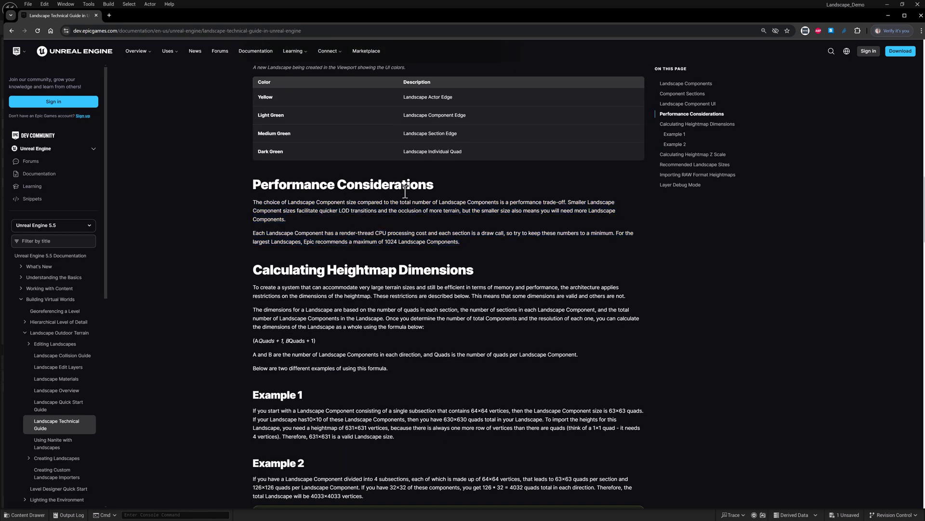
scroll(289, 243, "up", 5)
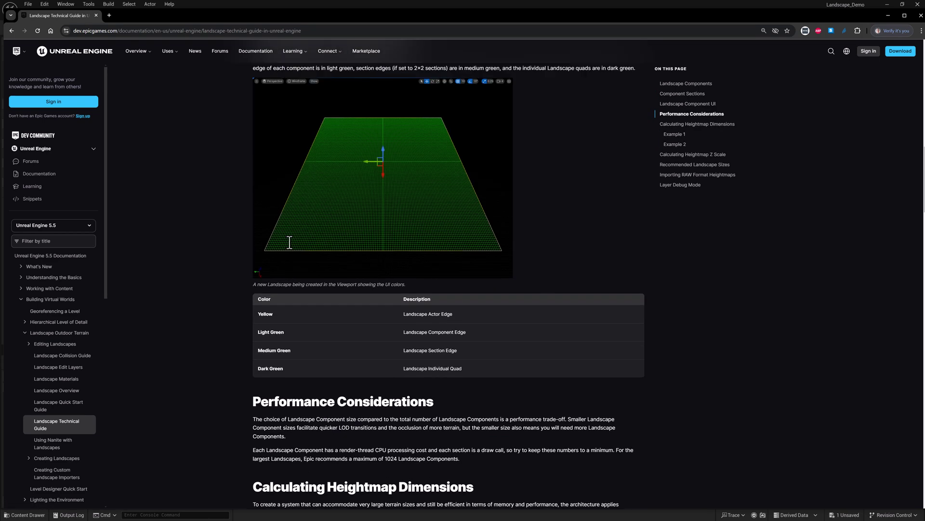
scroll(290, 246, "down", 5)
scroll(289, 247, "down", 3)
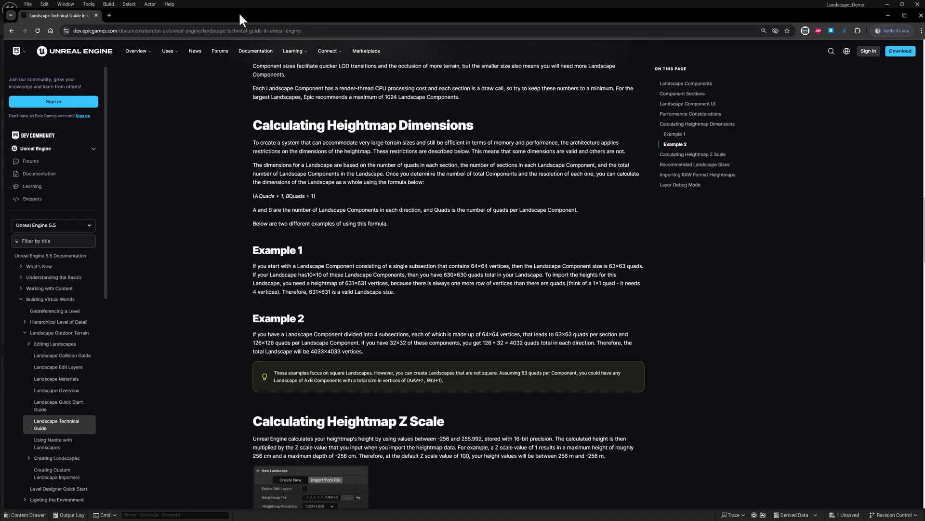
left_click_drag(217, 18, 924, 85)
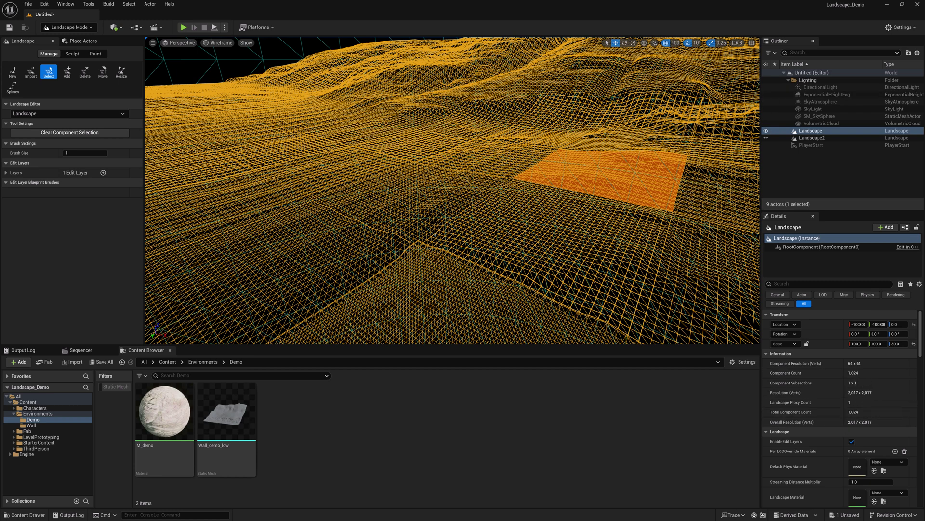
Step: Switch to Selection mode, delete Landscape2, and select the remaining Landscape
left_click(72, 27)
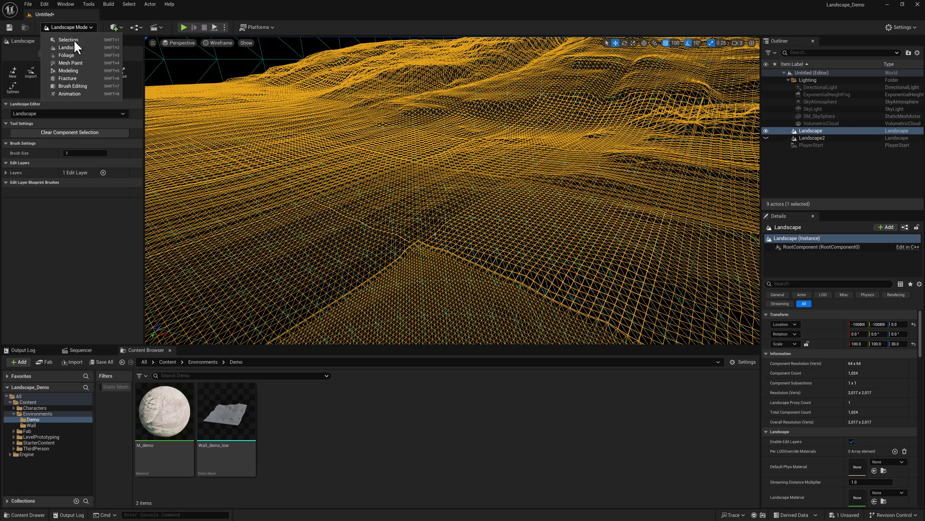
left_click(54, 39)
left_click(815, 139)
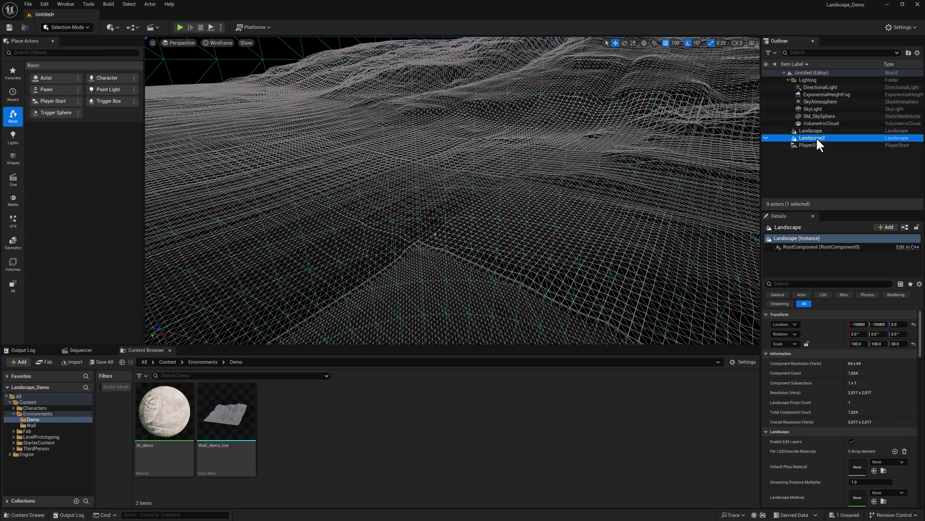
key("Delete")
left_click(814, 131)
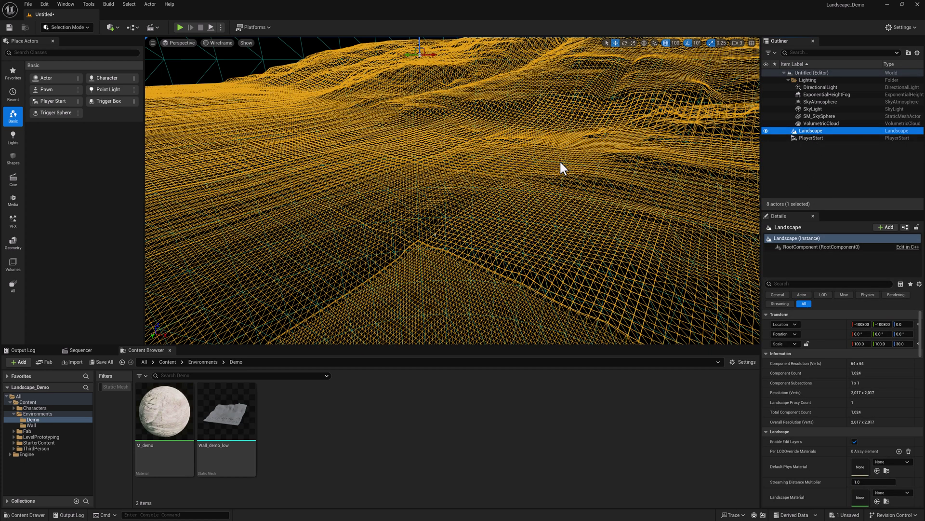
Step: Restore the Lit view mode and frame the remaining landscape in the viewport
left_click(219, 43)
left_click(234, 72)
key("s")
mouse_move(452, 190)
right_mouse_down()
mouse_move(434, 231)
mouse_move(419, 236)
mouse_move(415, 224)
mouse_move(434, 183)
mouse_move(452, 190)
right_mouse_up()
scroll(419, 236, "up", 1)
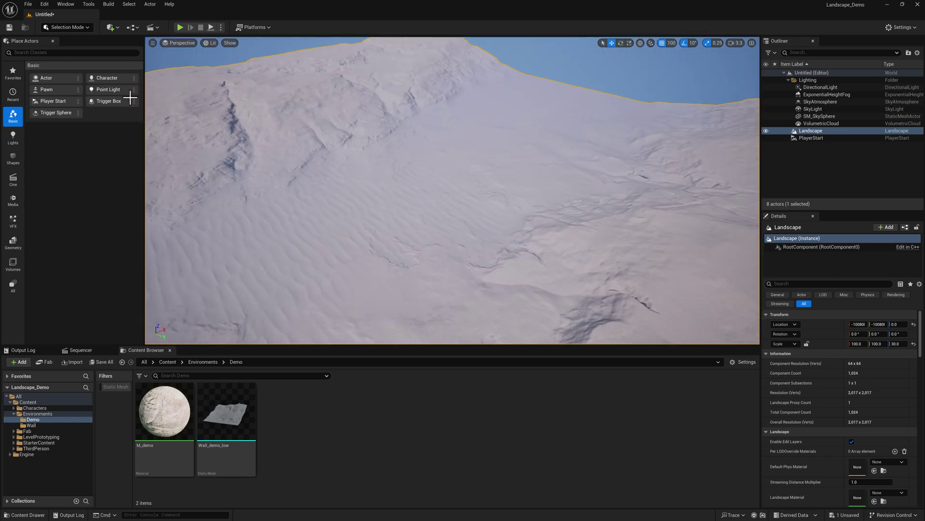
Step: In Landscape mode, import a new landscape from the 1k.r16 heightmap with 1×1 section per component and 16 × 16 components
left_click(66, 27)
left_click(70, 45)
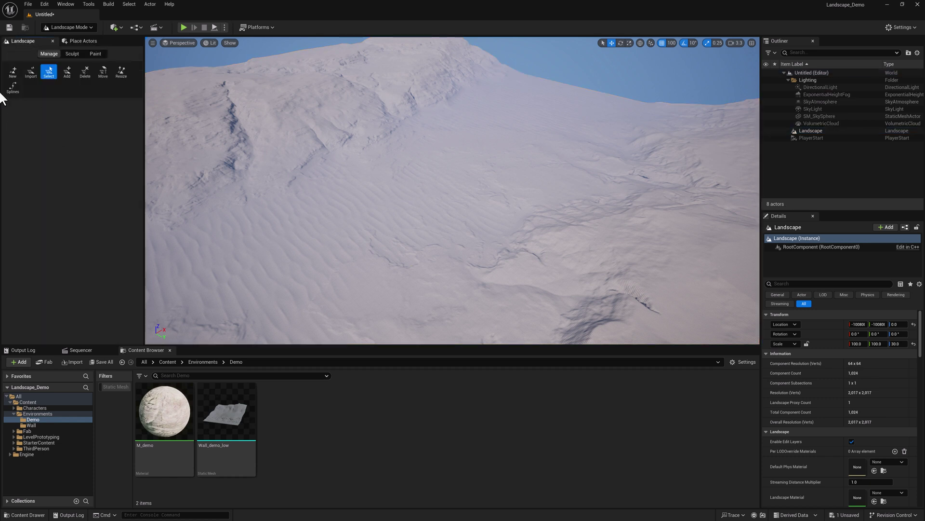
left_click(13, 71)
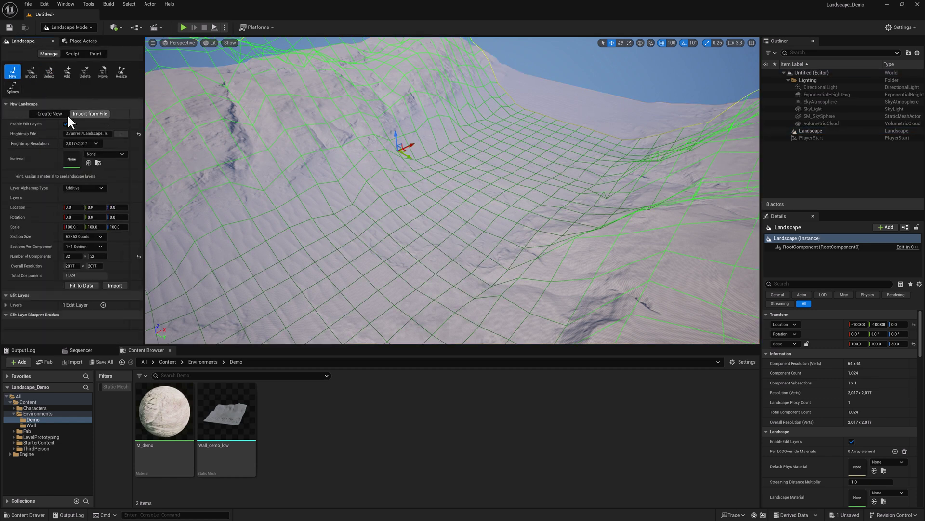
left_click(120, 134)
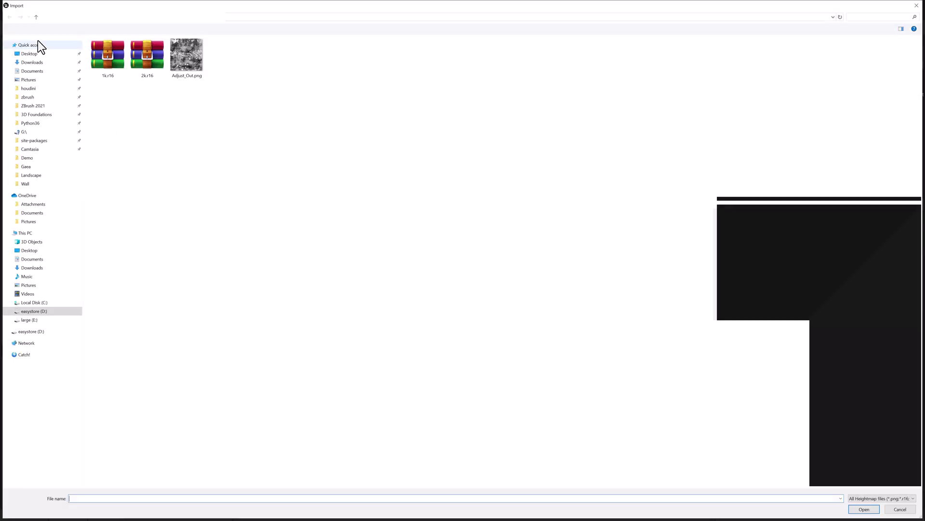
double_click(108, 57)
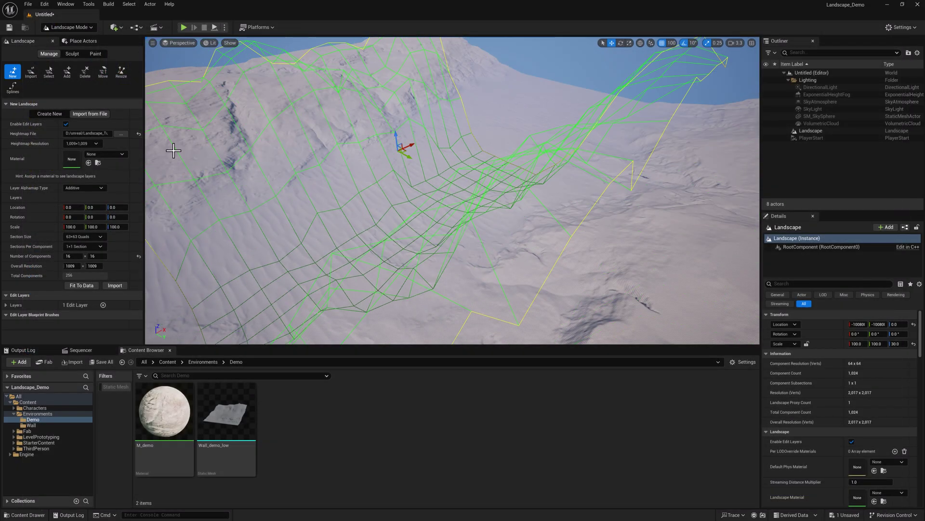
left_click(116, 285)
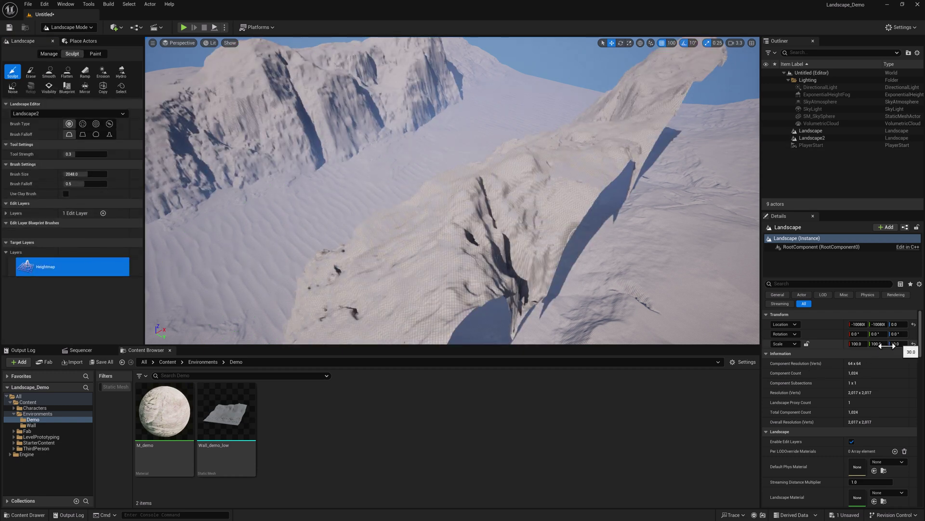
Step: Set the Z scale of the newly imported Landscape2 to 30
left_click(813, 137)
left_click(897, 344)
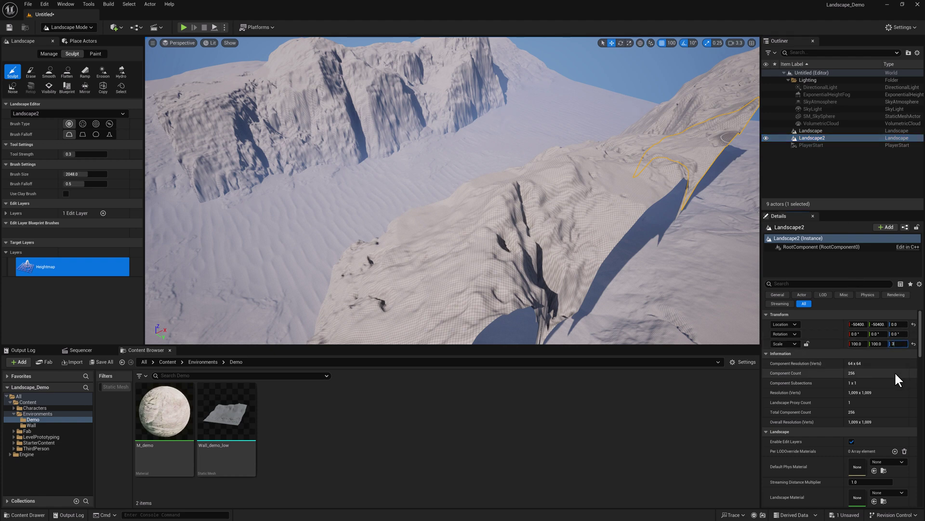
key("Return")
right_click_drag(424, 221, 463, 224)
Step: Compare the overall extents of Landscape and Landscape2 in a top wireframe view
left_click(211, 43)
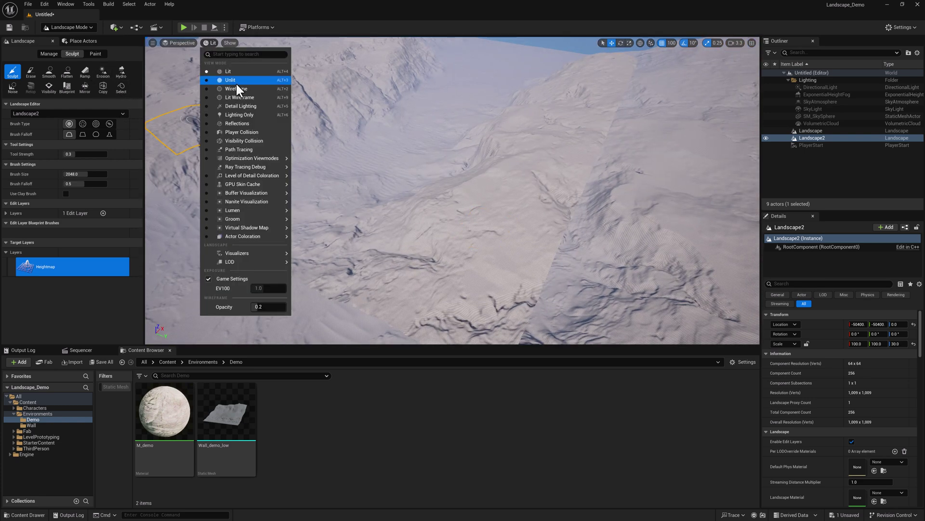
left_click(178, 43)
left_click(192, 72)
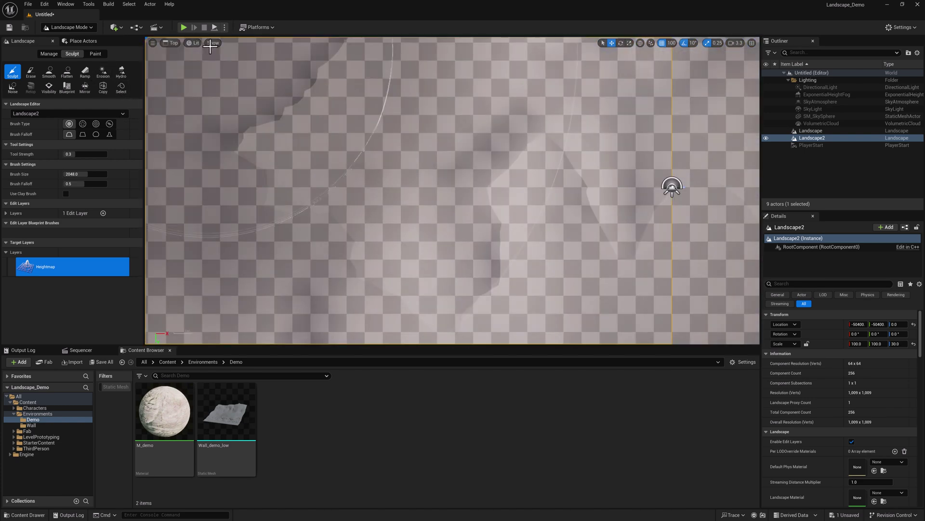
left_click(194, 43)
left_click(214, 89)
scroll(564, 236, "down", 10)
scroll(488, 193, "up", 8)
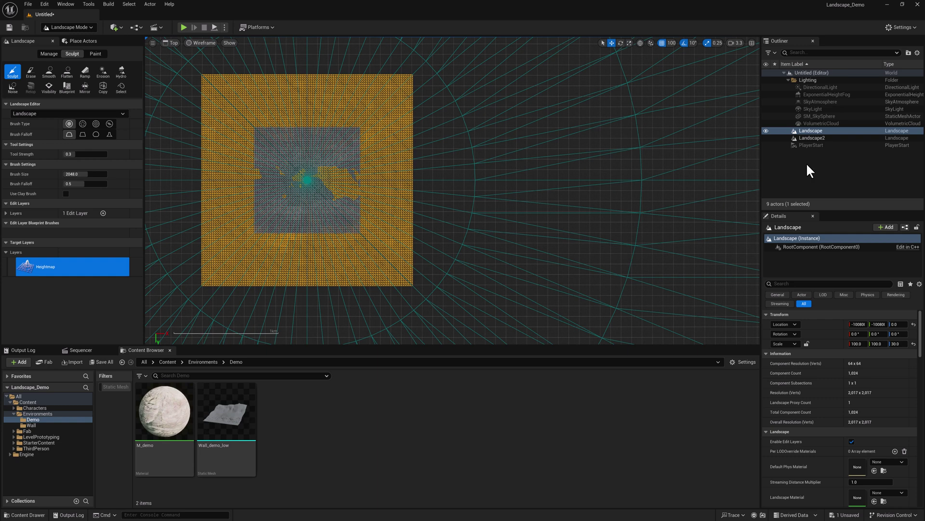
left_click(811, 138)
left_click(809, 131)
Step: Return to the perspective view and examine Landscape2 beside Landscape in Wireframe mode
left_click(202, 43)
left_click(174, 43)
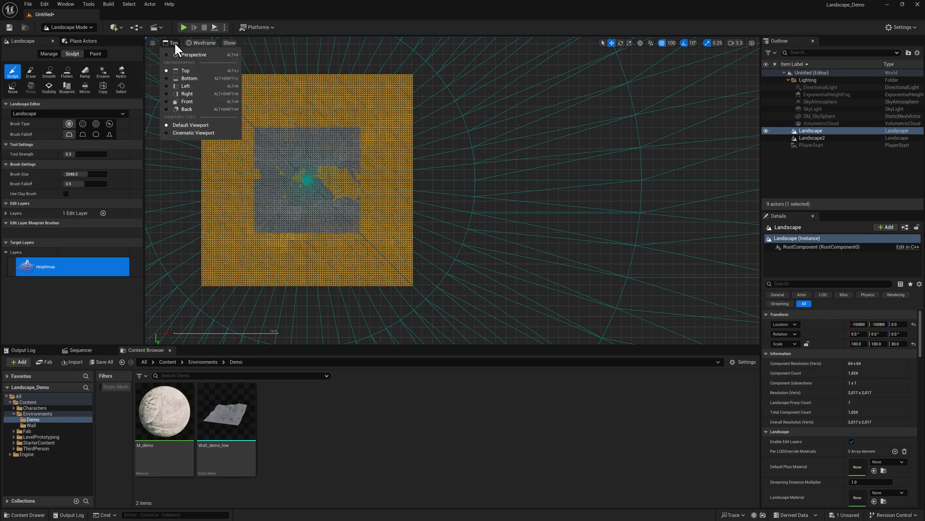
left_click(186, 54)
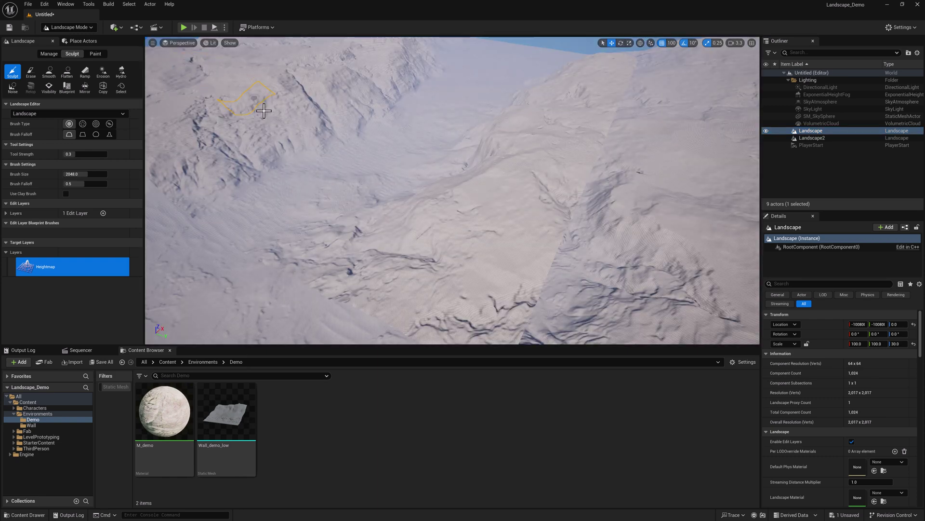
left_click(810, 138)
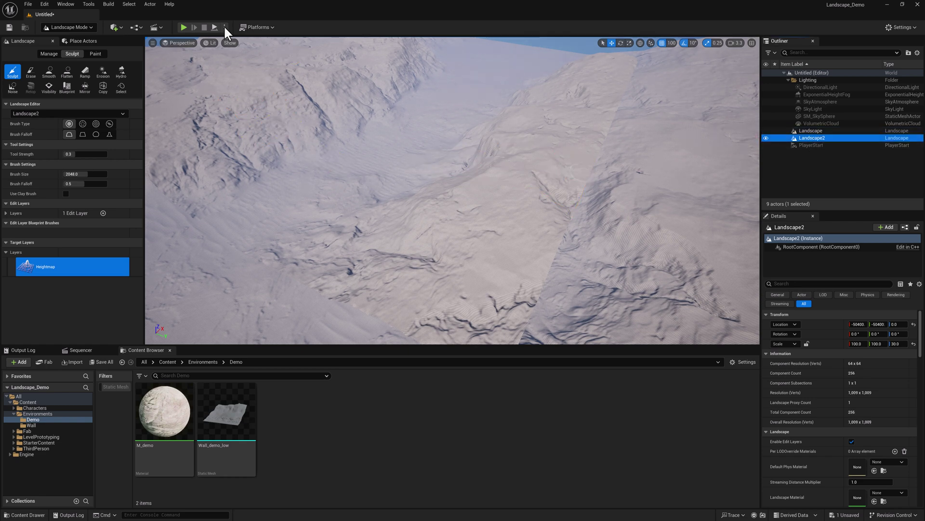
left_click(213, 42)
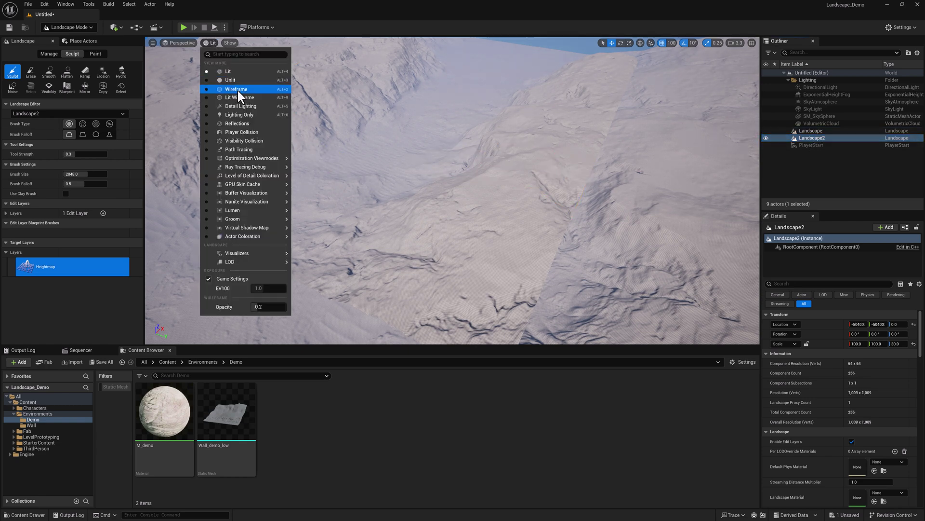
left_click(239, 90)
mouse_move(355, 163)
right_mouse_down()
mouse_move(284, 161)
mouse_move(315, 166)
mouse_move(302, 174)
mouse_move(326, 190)
mouse_move(337, 219)
mouse_move(323, 229)
mouse_move(363, 196)
right_mouse_up()
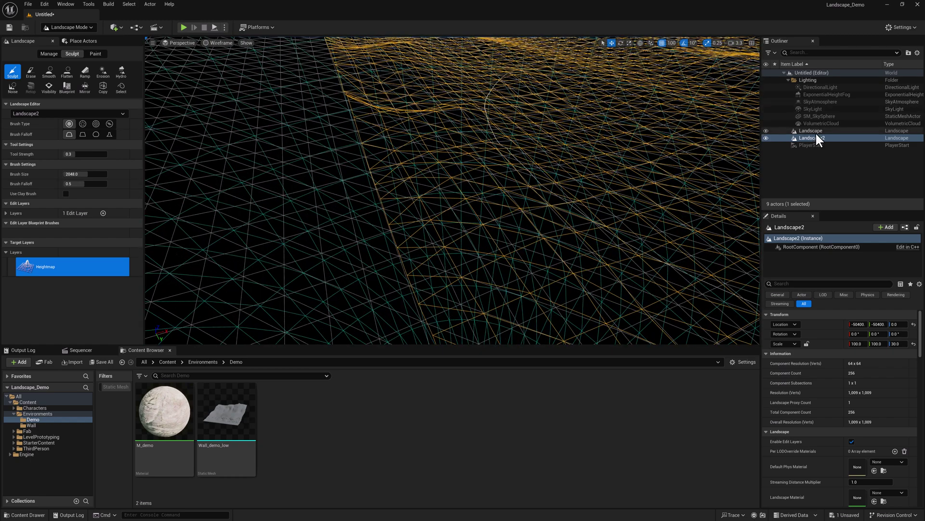
Step: Compare the wireframe density, component count and resolution of Landscape and Landscape2 by selecting each in turn
left_click(814, 131)
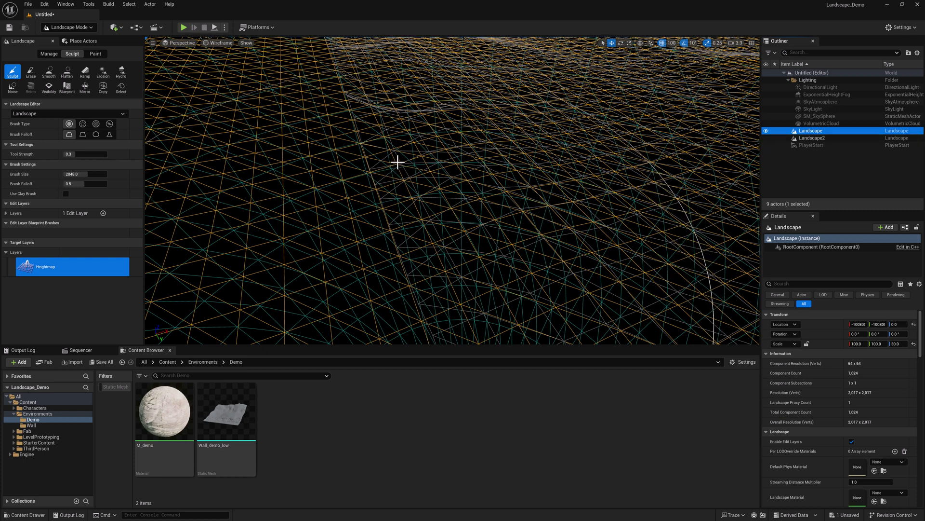
left_click(809, 138)
left_click(813, 131)
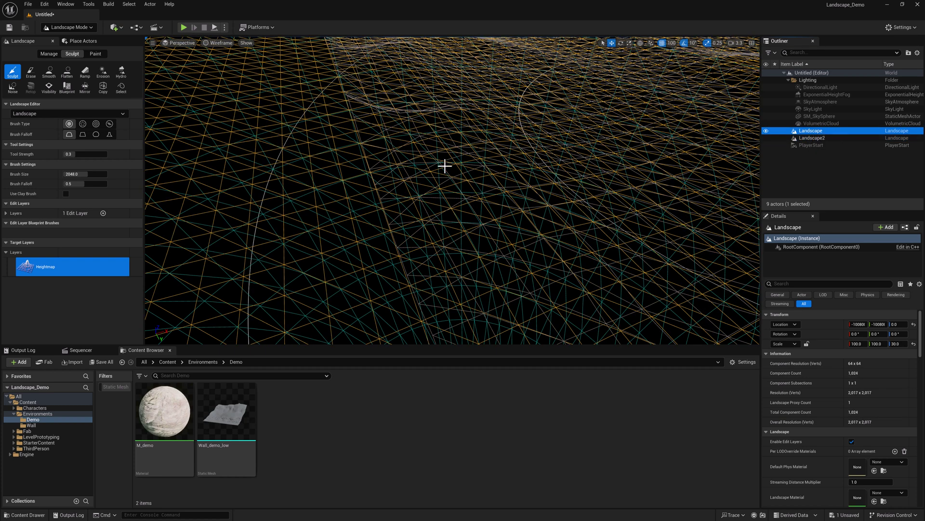
right_click_drag(450, 182, 501, 148)
scroll(477, 154, "down", 10)
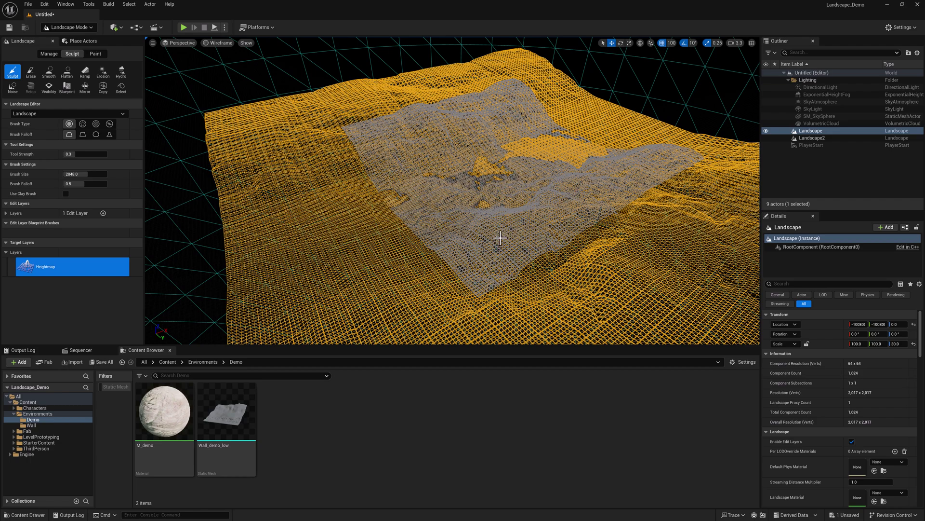
scroll(487, 210, "up", 10)
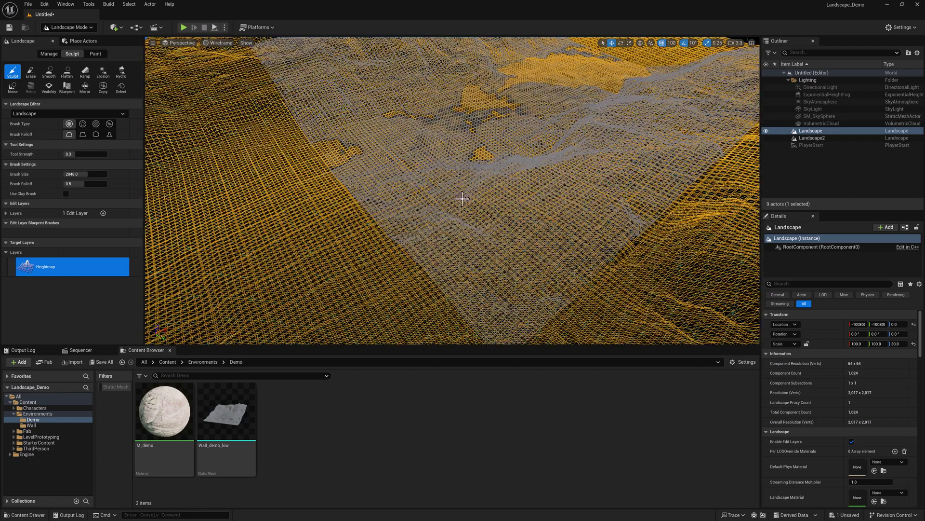
left_click(812, 138)
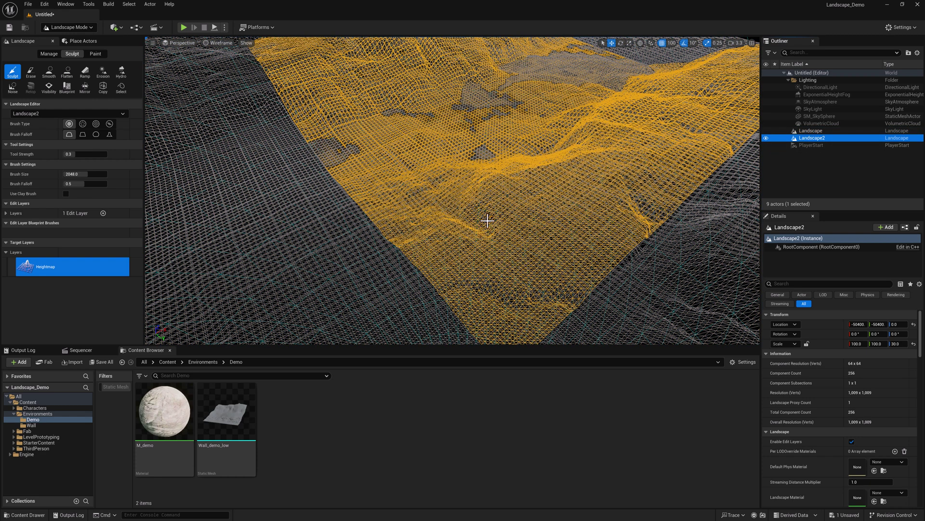
left_click(816, 132)
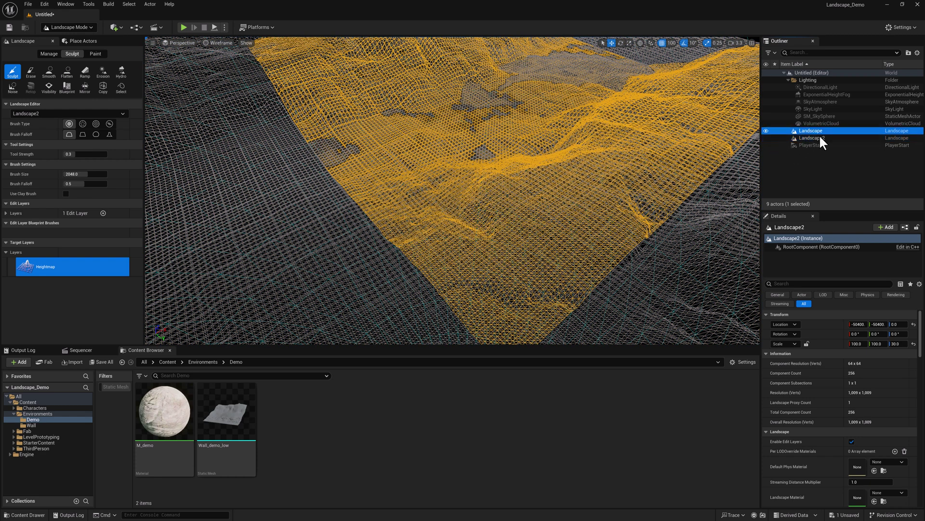
left_click(820, 137)
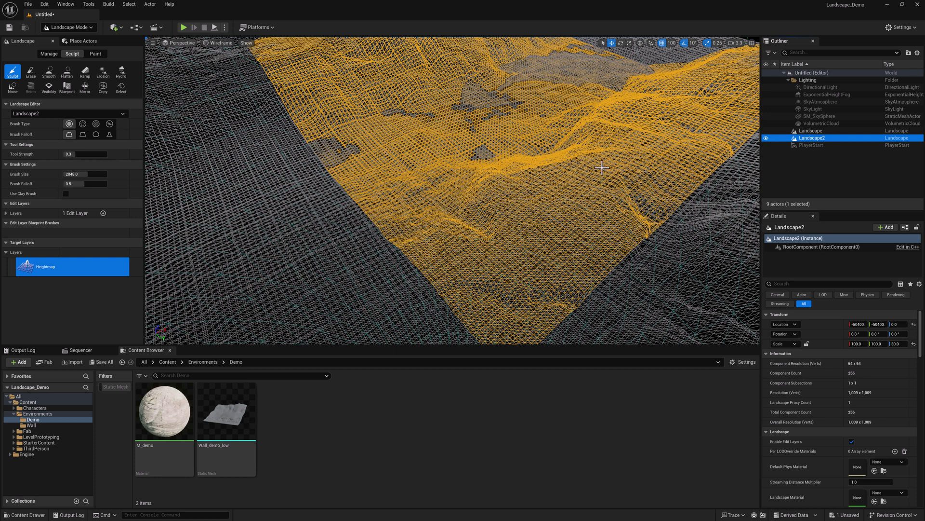
Step: Lock Landscape's scale proportions and set its X scale to 50 so all axes scale uniformly
left_click(819, 131)
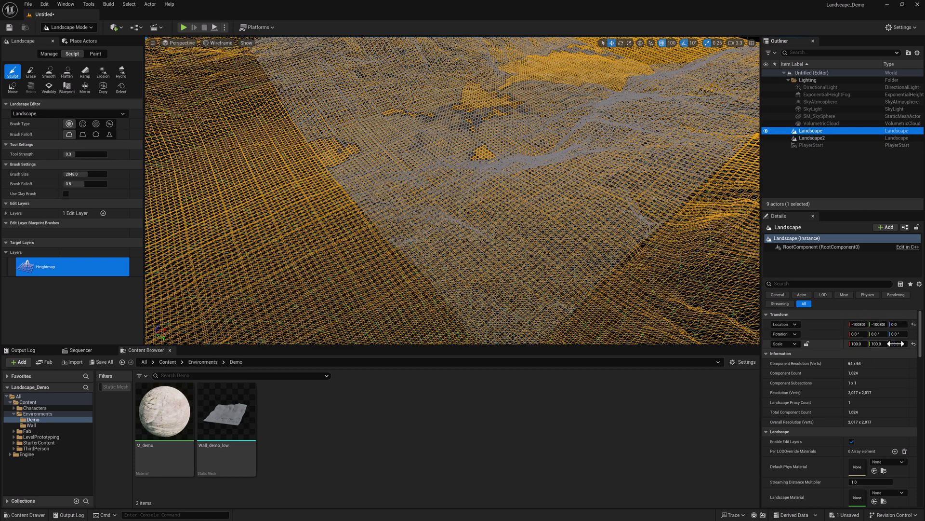
left_click(808, 346)
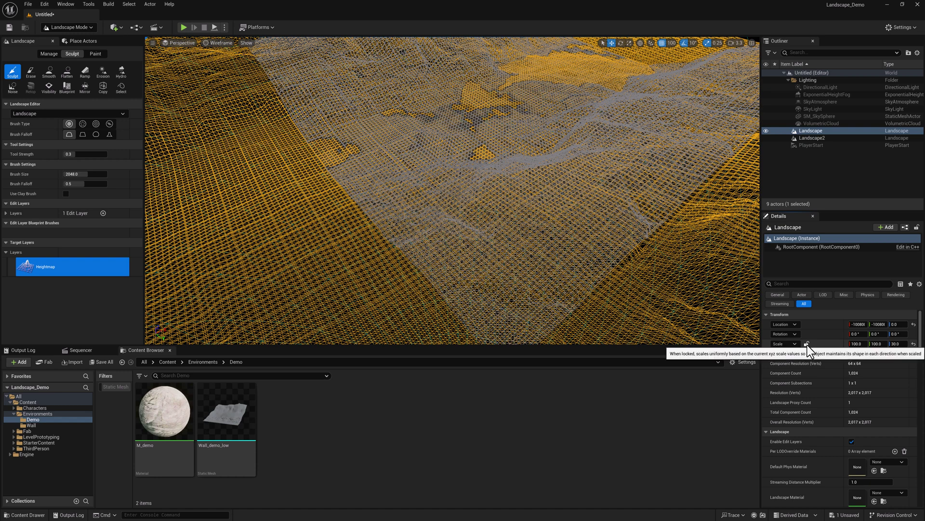
left_click(806, 344)
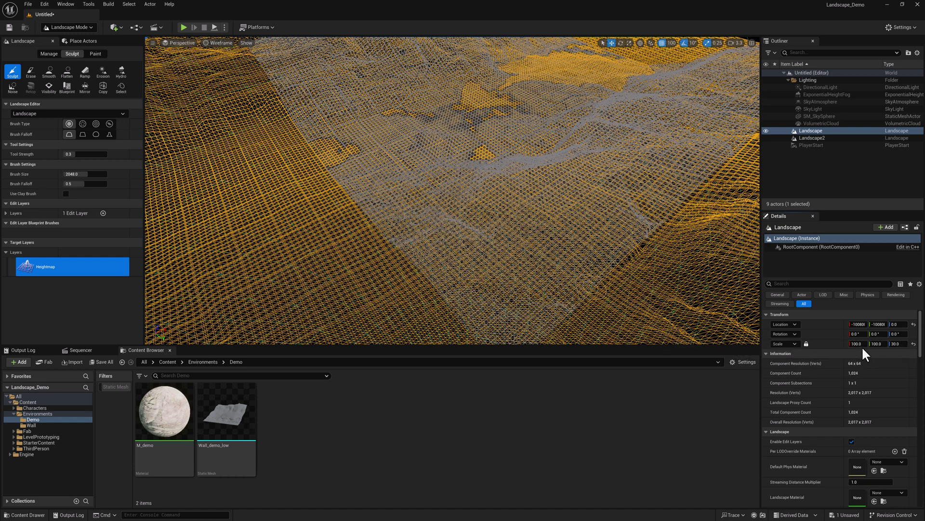
left_click(861, 345)
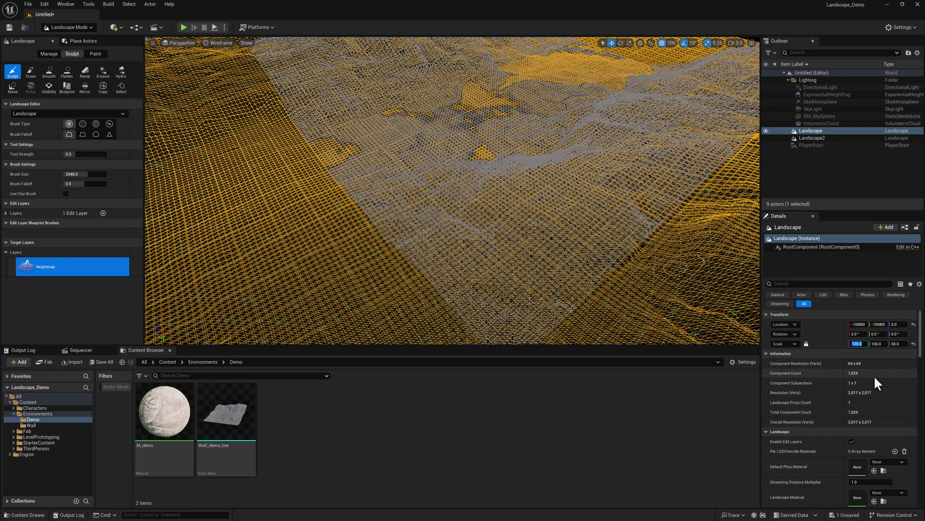
type("50")
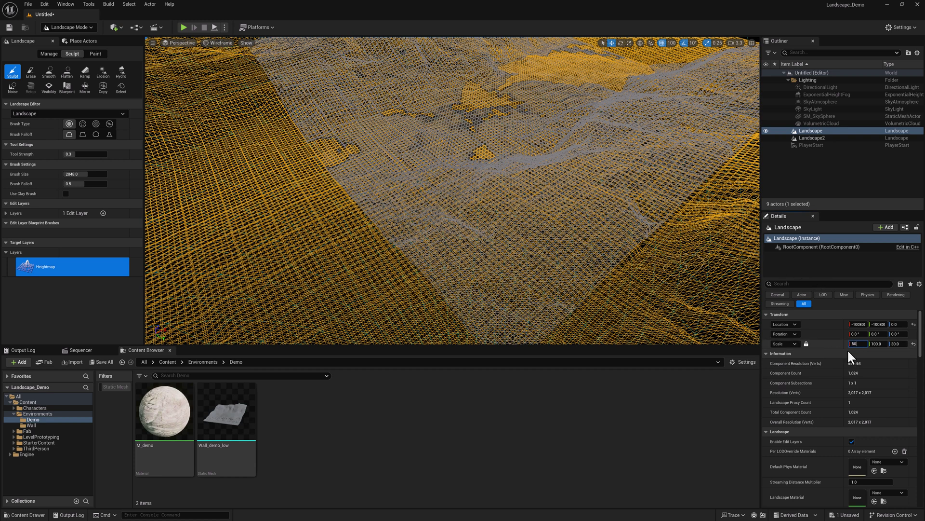
key("Return")
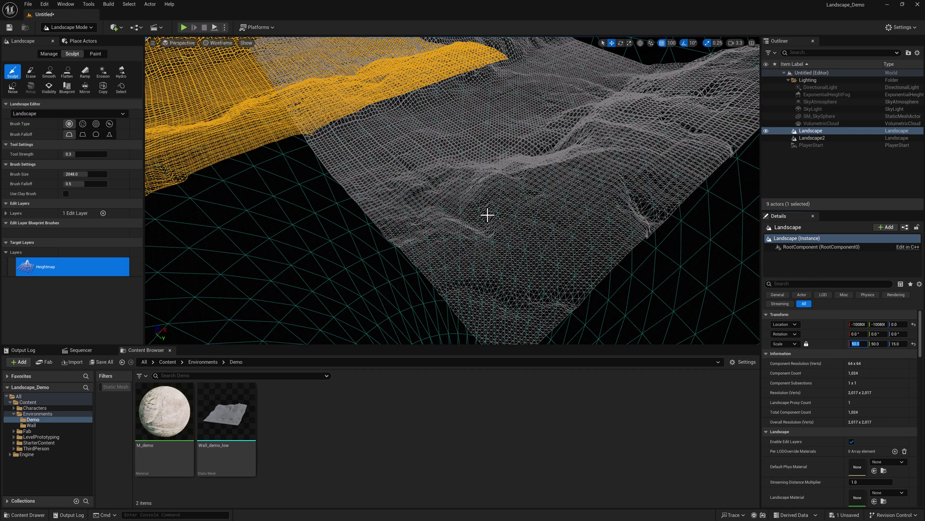
Step: Inspect the rescaled Landscape in the viewport and switch from Landscape mode to Selection mode
right_click_drag(452, 190, 469, 207)
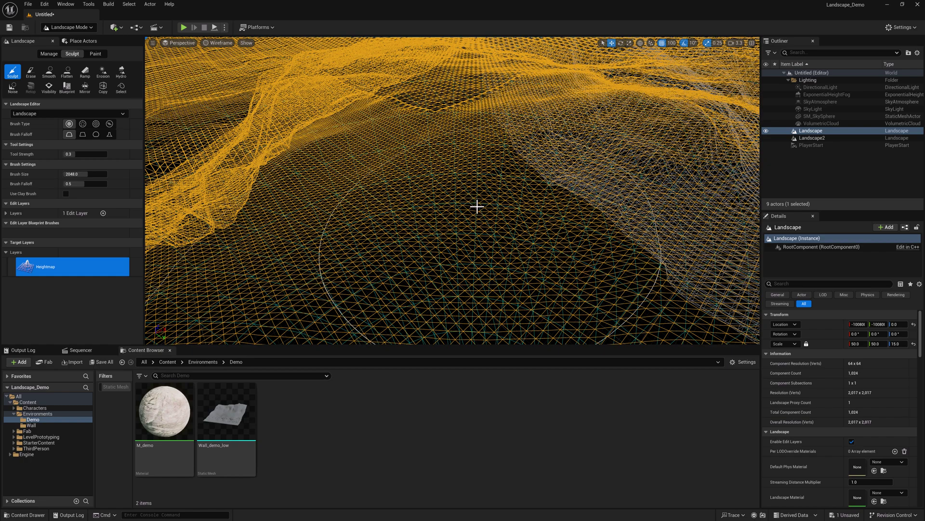
mouse_move(479, 213)
right_mouse_down()
mouse_move(475, 203)
mouse_move(501, 263)
mouse_move(549, 265)
right_mouse_up()
key("s")
right_click_drag(502, 236, 501, 236)
left_click(811, 138)
left_click(364, 125)
left_click(81, 29)
left_click(76, 39)
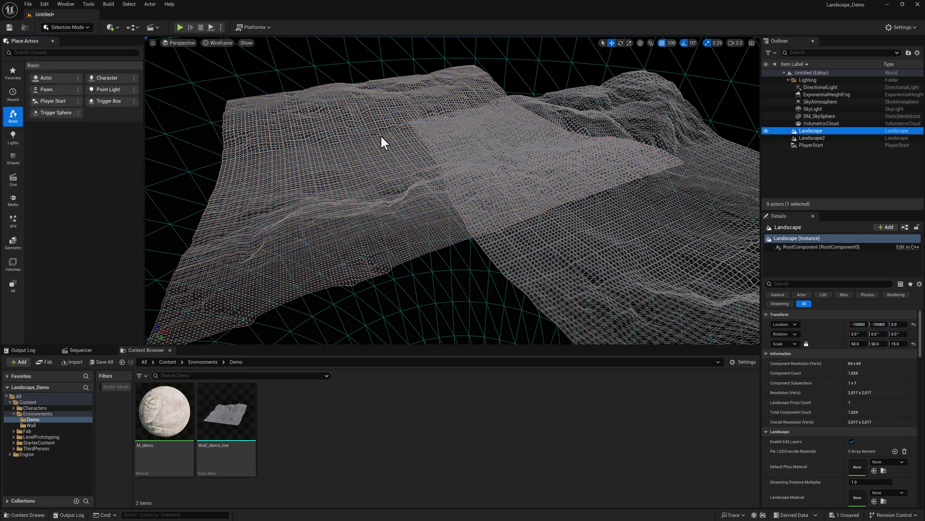
Step: Compare the extents and overlap of the rescaled Landscape and Landscape2 by selecting each in the viewport
left_click(356, 142)
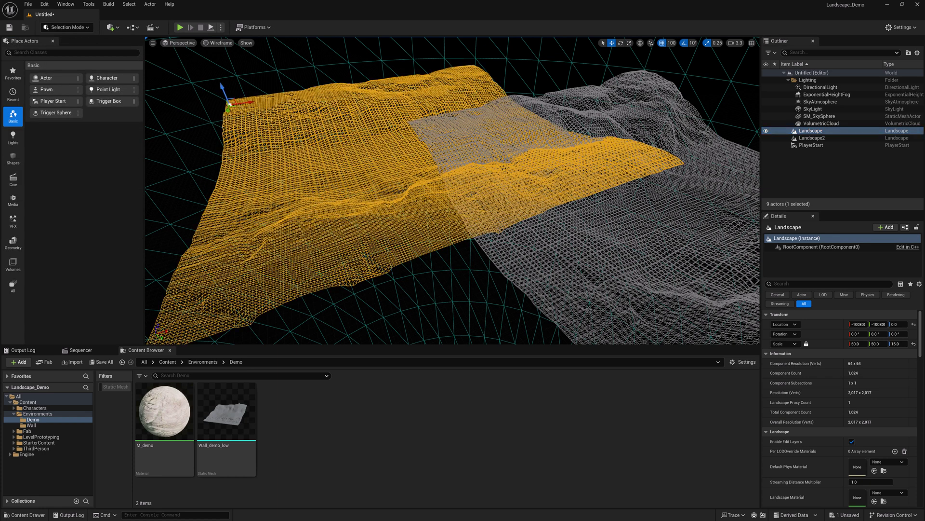
left_click(477, 103)
left_click(344, 164)
left_click(614, 121)
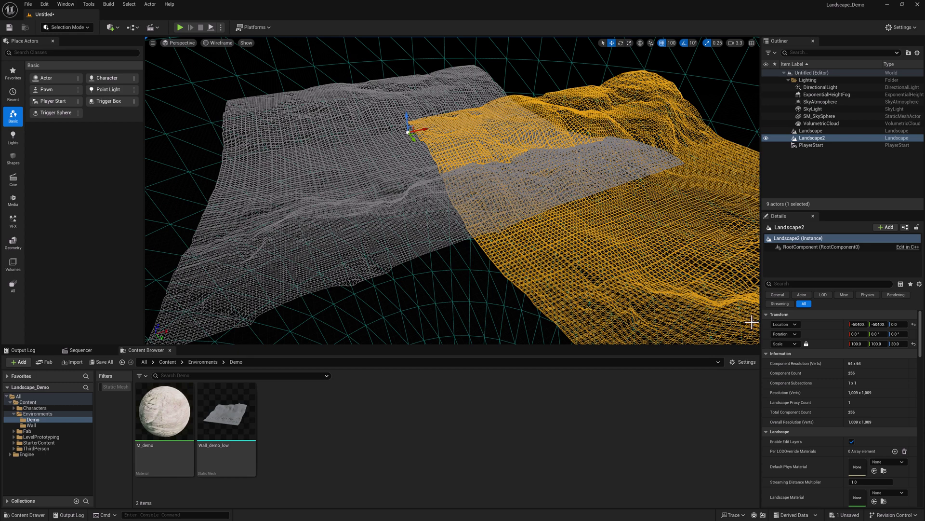
right_click_drag(690, 262, 738, 262)
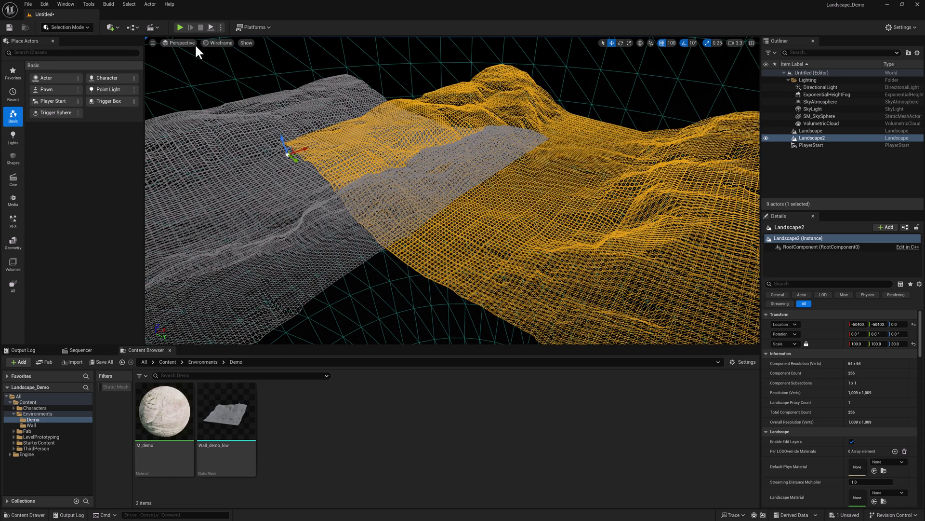
Step: Add a Cube shape to the level and reset its location to the world origin
left_click(184, 43)
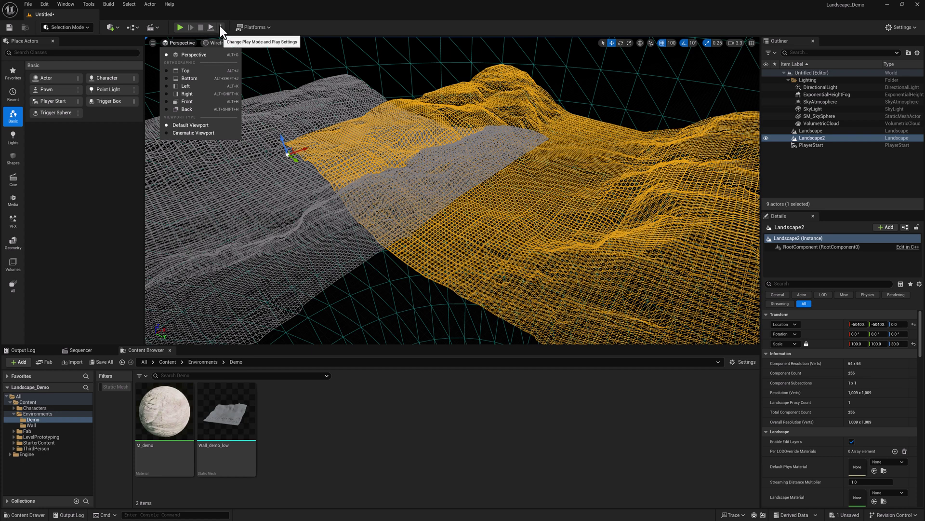
left_click(111, 28)
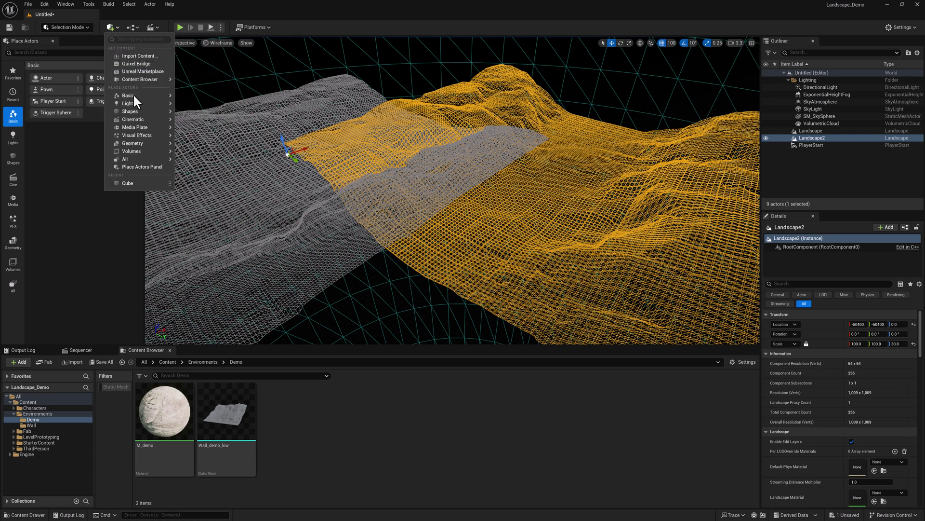
mouse_move(133, 111)
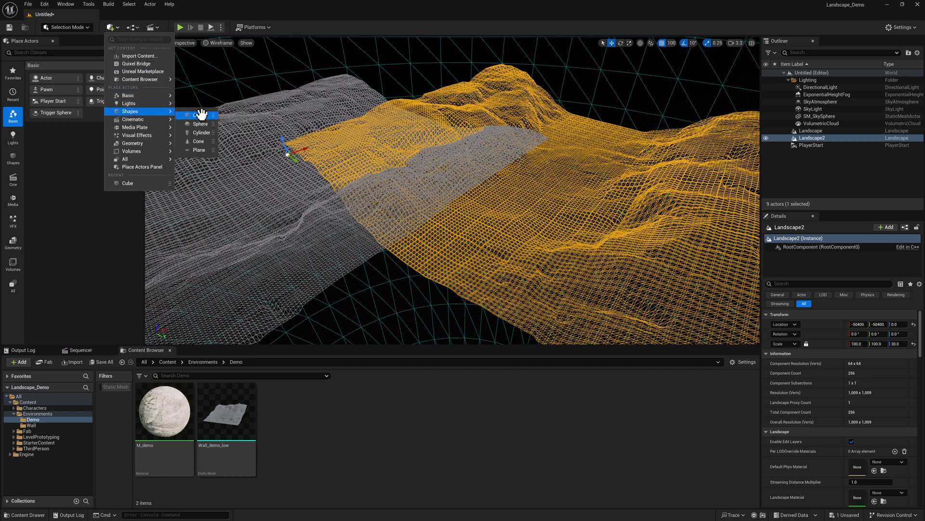
left_click(191, 114)
right_click_drag(574, 195, 559, 195)
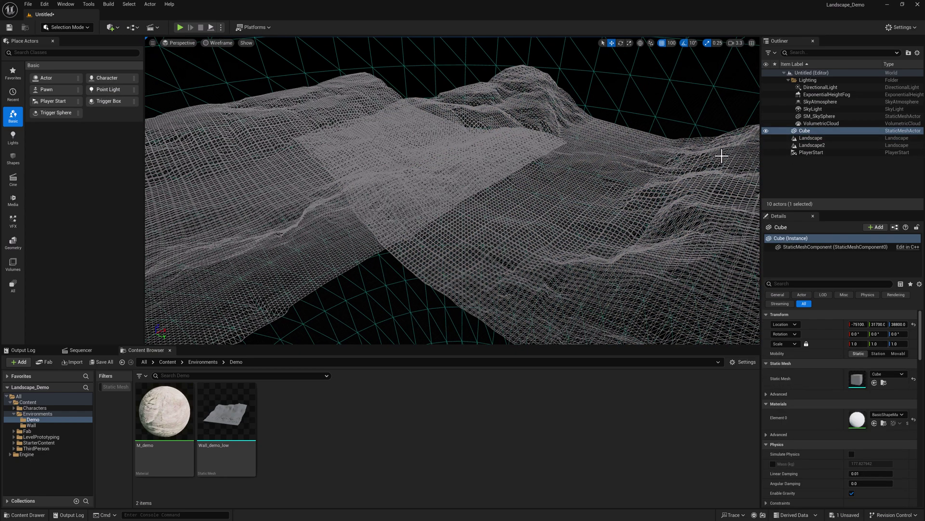
left_click(914, 325)
Step: Raise Landscape2 vertically to a Z location of about 7700
key("d")
right_click_drag(631, 225, 500, 201)
right_click_drag(555, 214, 553, 217)
key("w")
right_click_drag(500, 233, 461, 207)
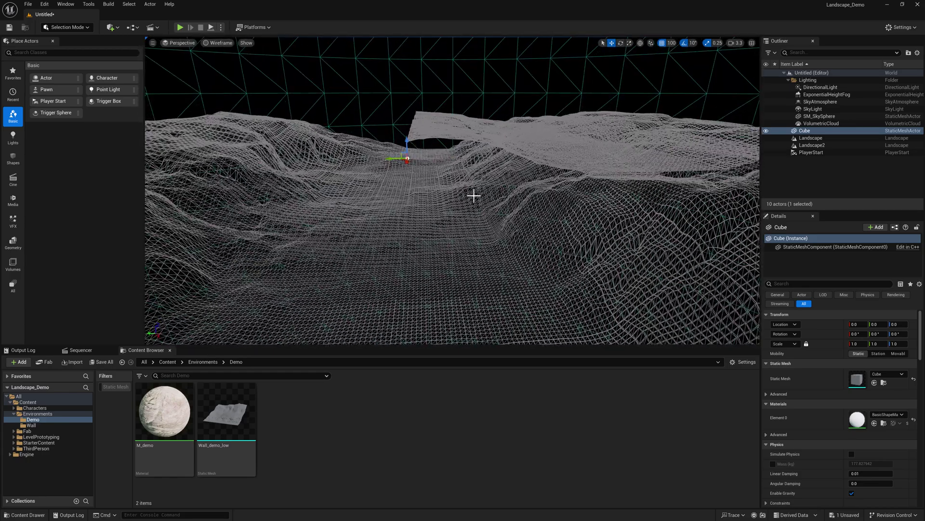
left_click(467, 195)
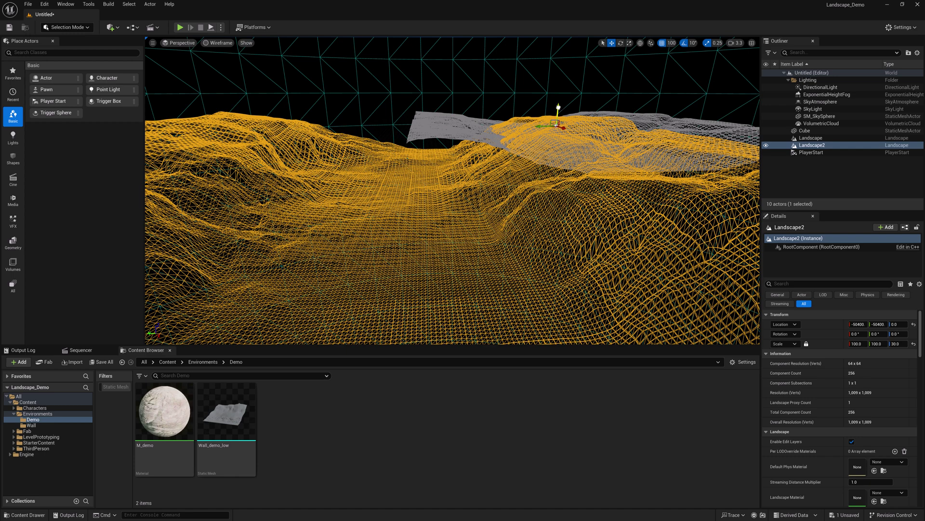
left_click_drag(558, 108, 558, 94)
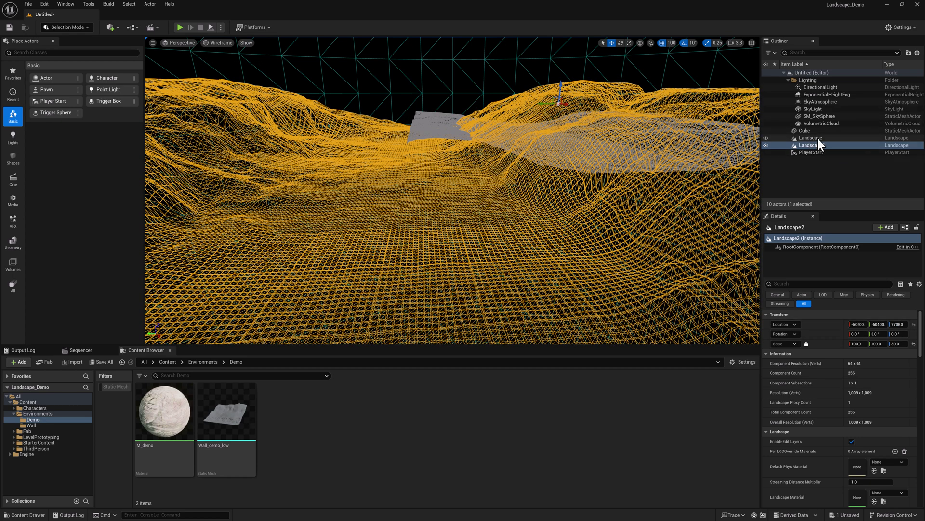
Step: Focus on the Cube and compare where Landscape2 and Landscape lie relative to the world origin
double_click(805, 130)
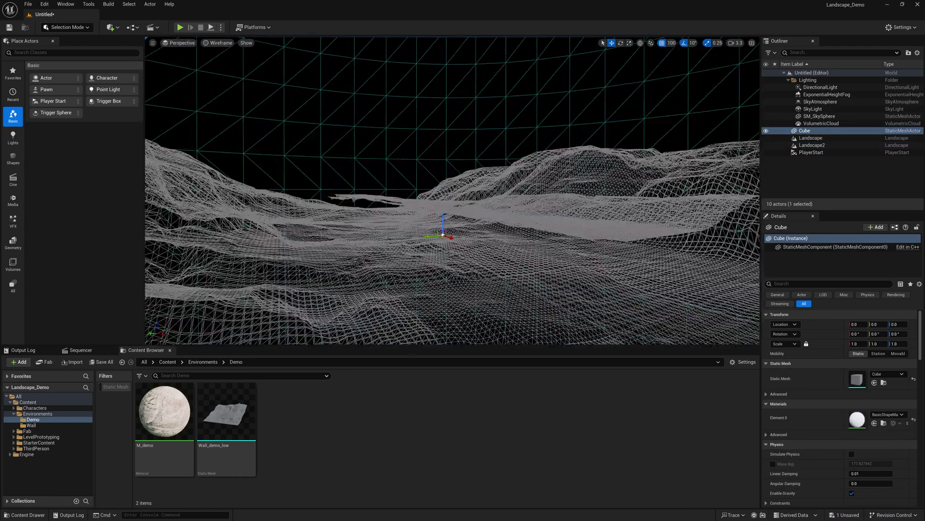
right_click_drag(486, 243, 400, 248)
key("d")
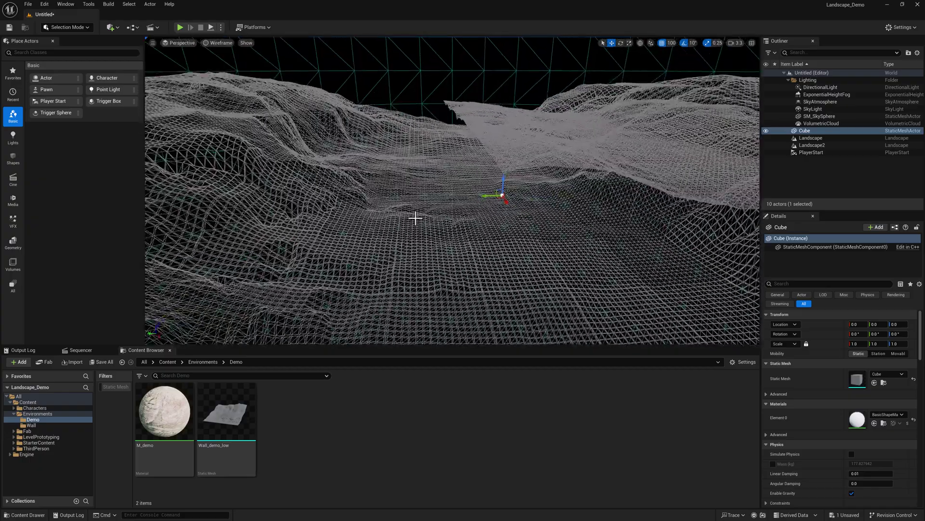
left_click(411, 228)
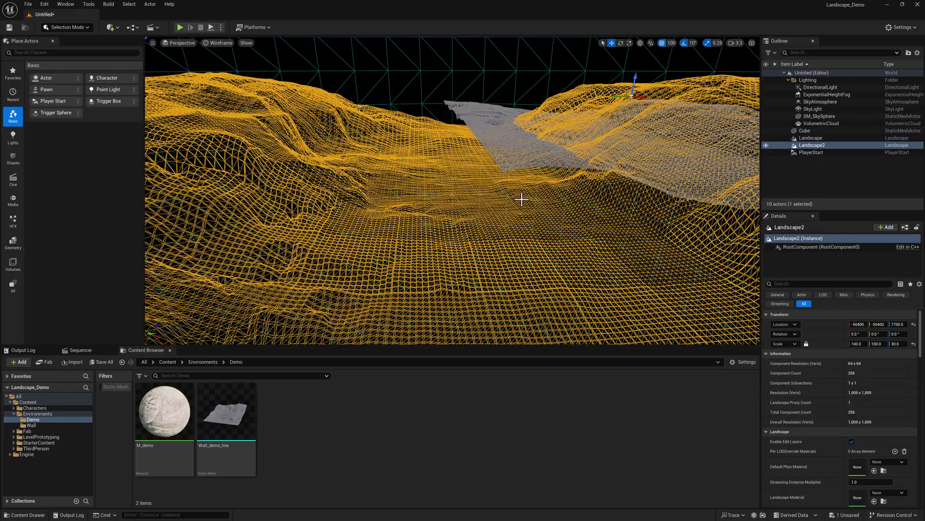
left_click(474, 114)
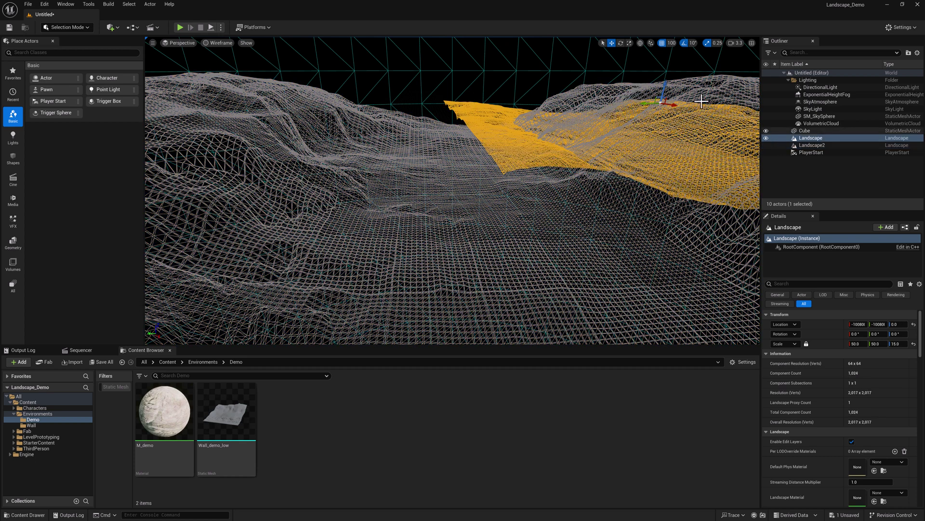
Step: Copy Landscape2's location (-50400, -50400, 7700) onto Landscape so both terrains share the same position
left_click(356, 192)
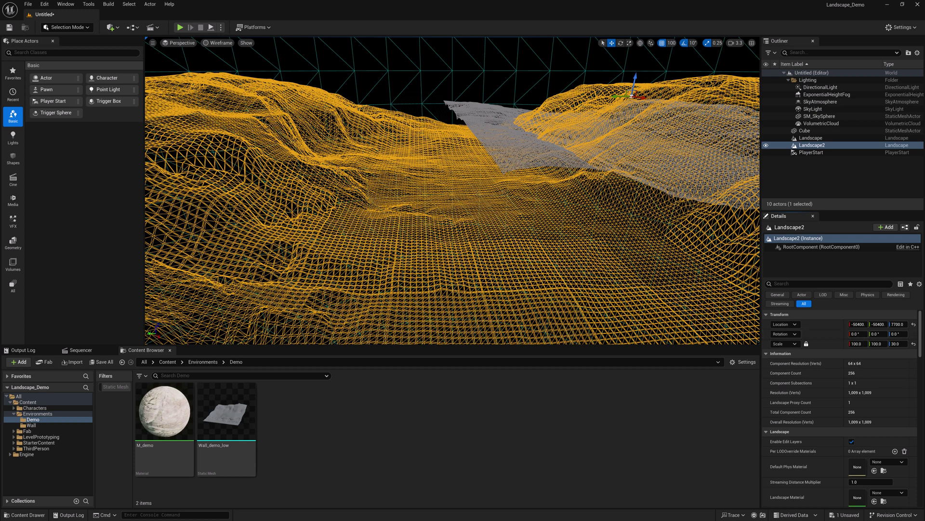
left_click(457, 112)
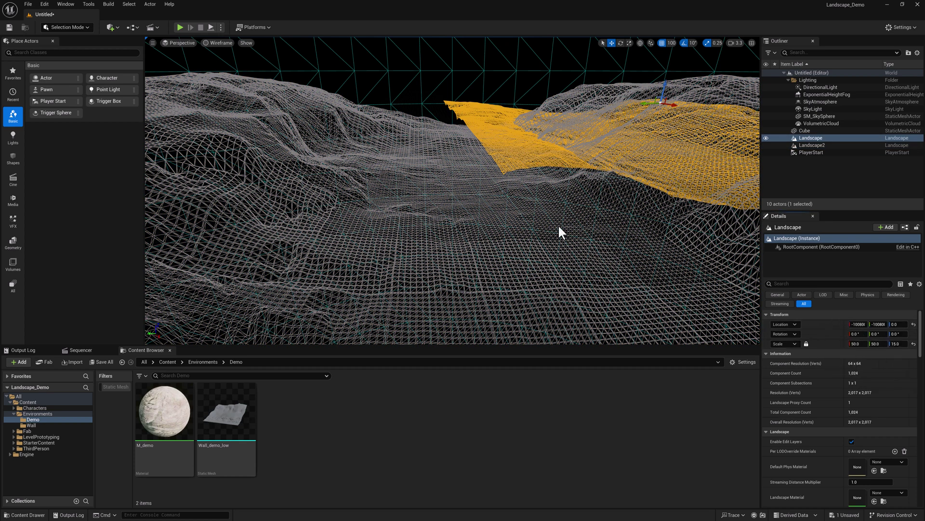
key("ctrl+z")
Step: Compare the mesh density of the overlapping Landscape and Landscape2 up close by selecting them alternately
right_click(599, 207)
right_click_drag(477, 178, 632, 237)
key("w")
scroll(488, 163, "up", 3)
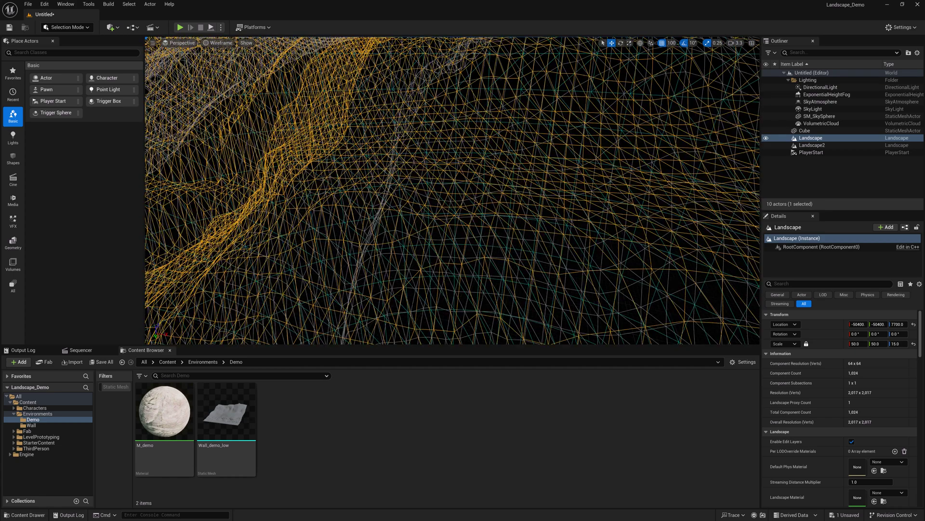
scroll(488, 163, "down", 4)
left_click(820, 144)
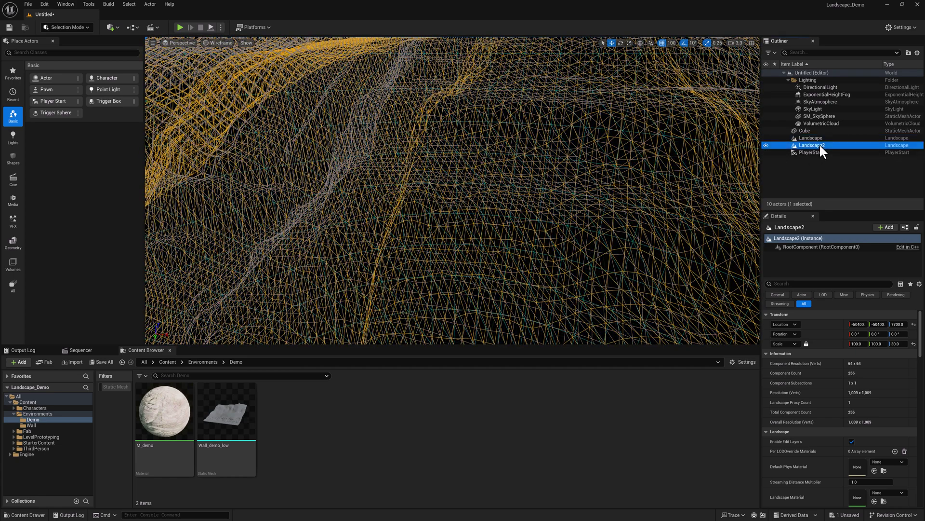
left_click(811, 138)
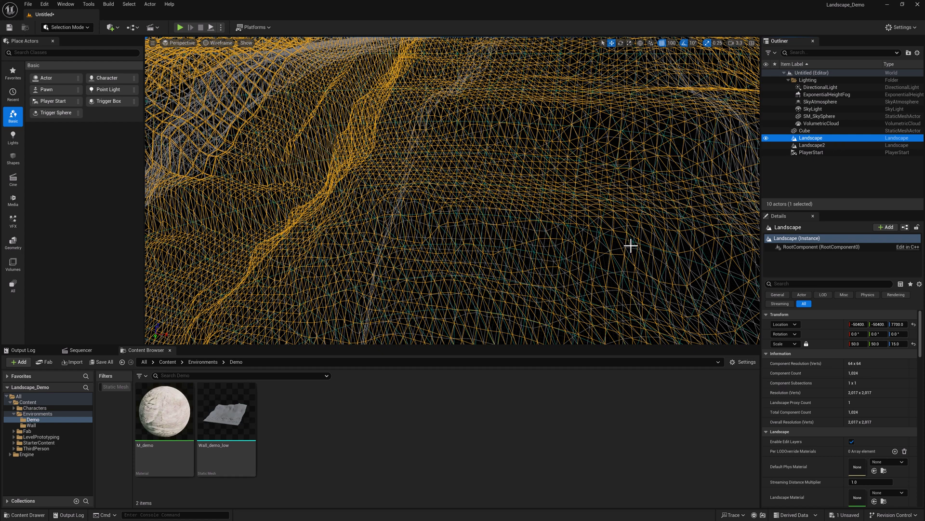
left_click(816, 146)
left_click(814, 138)
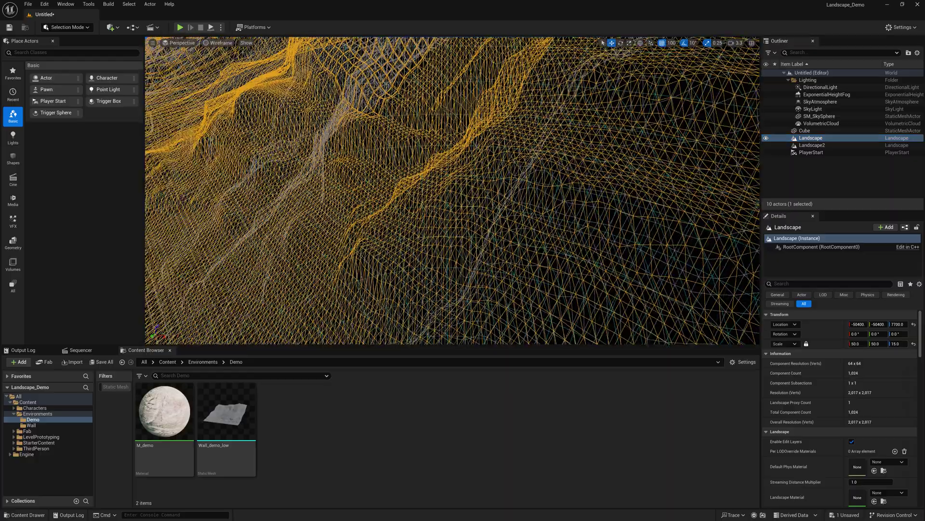
Step: Compare the terrain heights and scale values of the overlapping Landscape and Landscape2 by selecting them alternately
right_click_drag(453, 190, 304, 183)
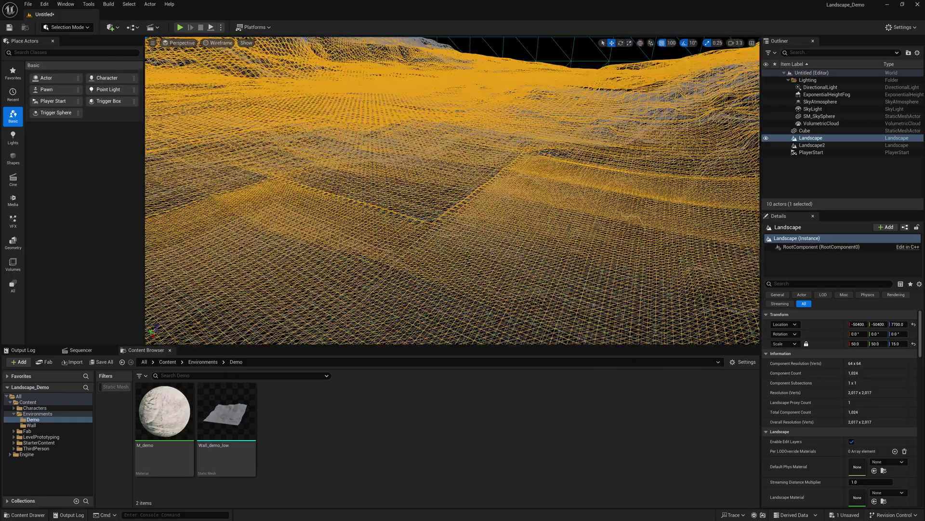
right_click_drag(429, 175, 354, 128)
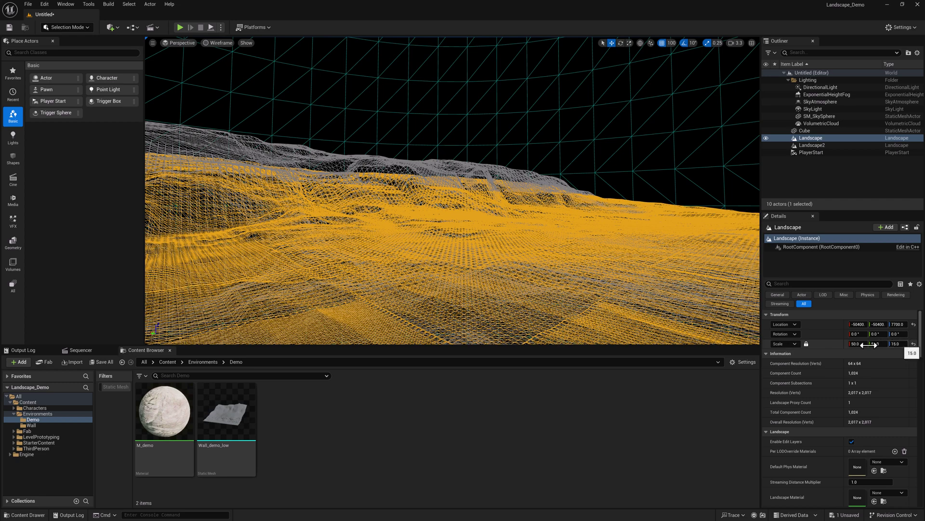
left_click(815, 145)
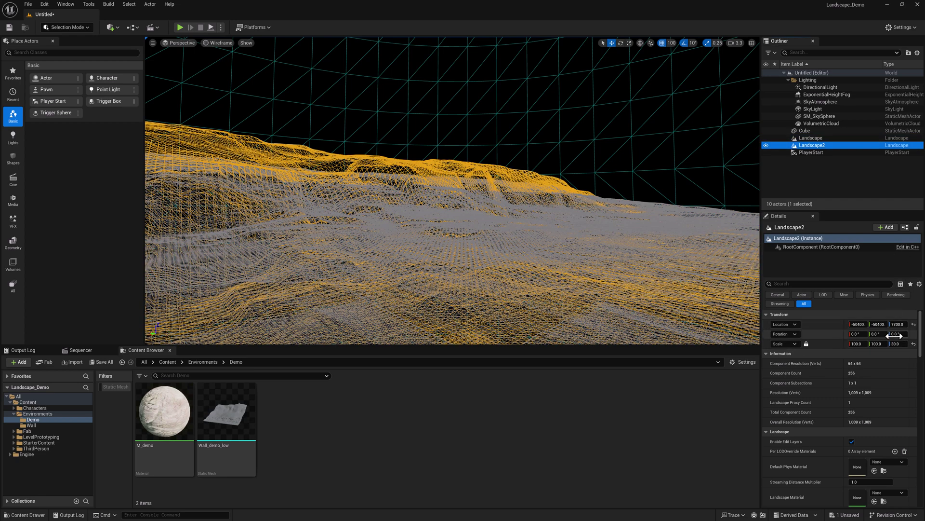
Step: Unlock Landscape's scale proportions and set only its Z scale to 20
left_click(814, 138)
key("a")
right_click_drag(524, 204, 528, 205)
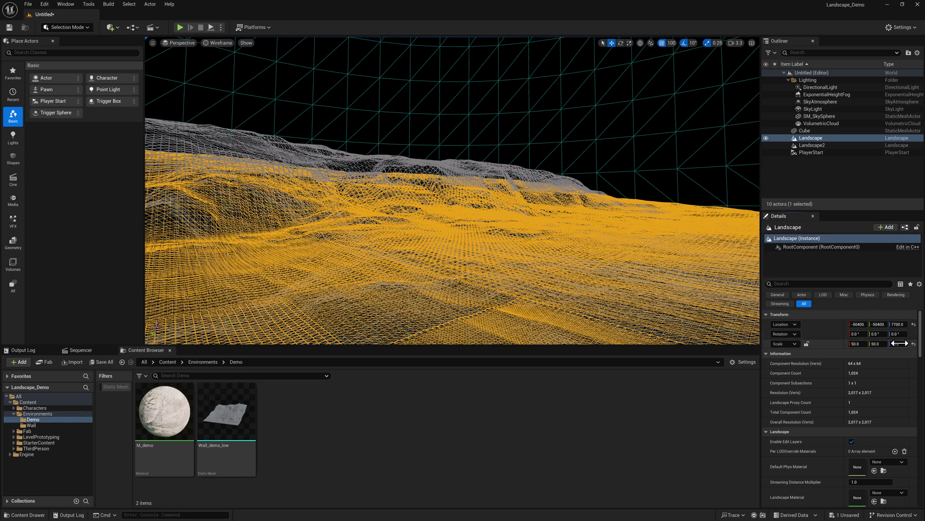
type("20")
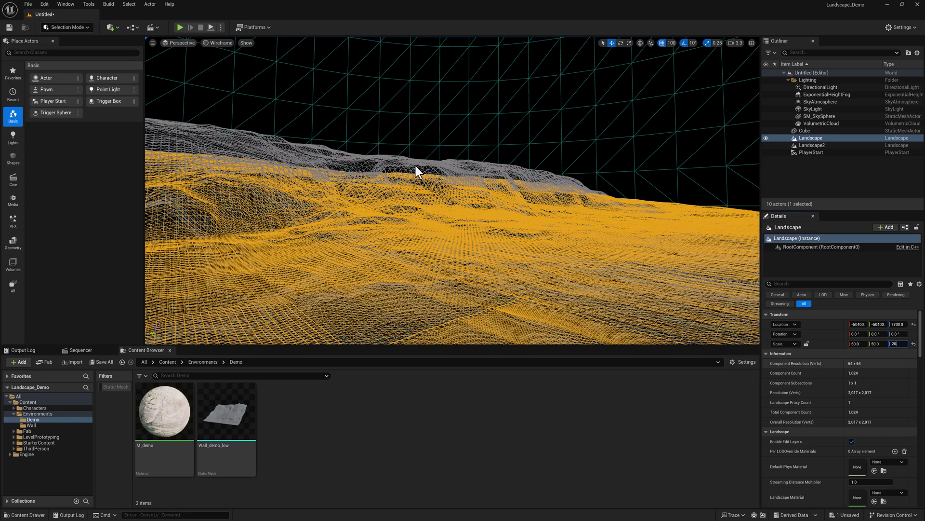
key("Return")
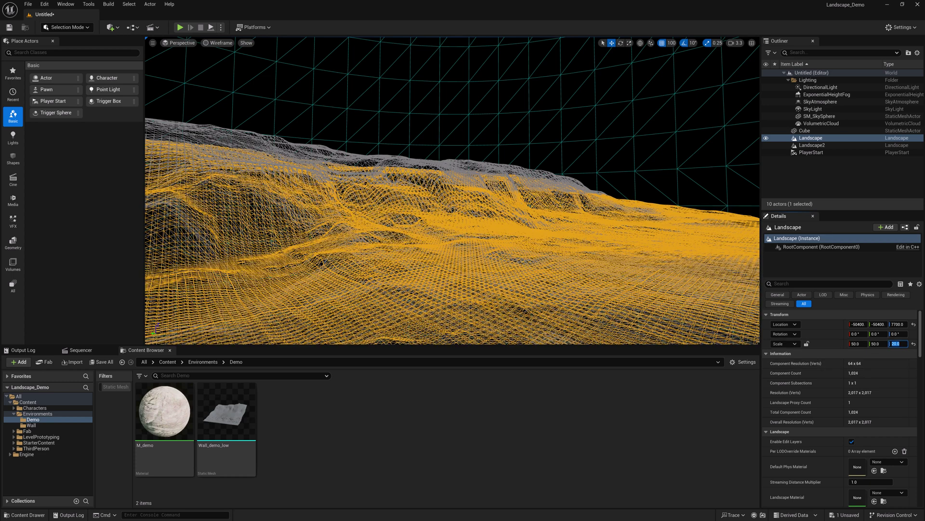
Step: Inspect the overlapping terrains across the valley and delete Landscape2 from the level
right_click_drag(272, 183, 489, 144)
right_click_drag(523, 108, 523, 108)
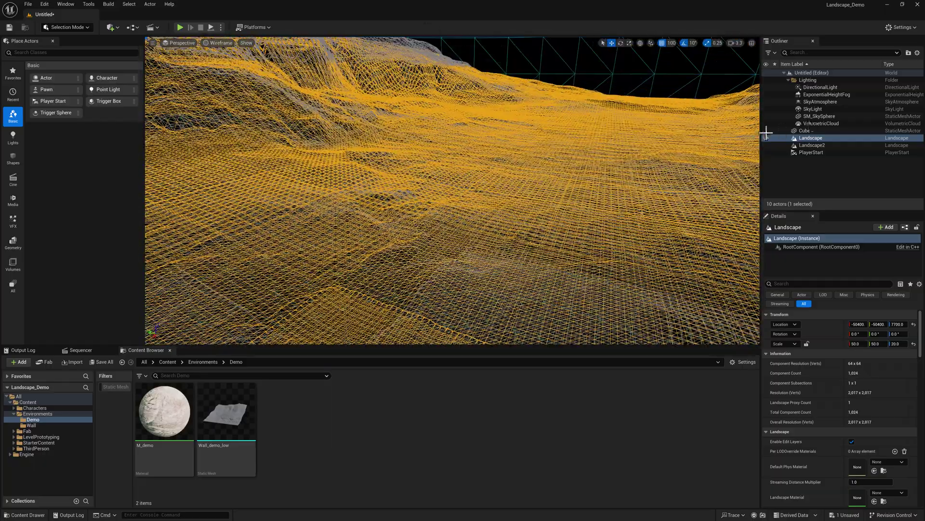
left_click(825, 145)
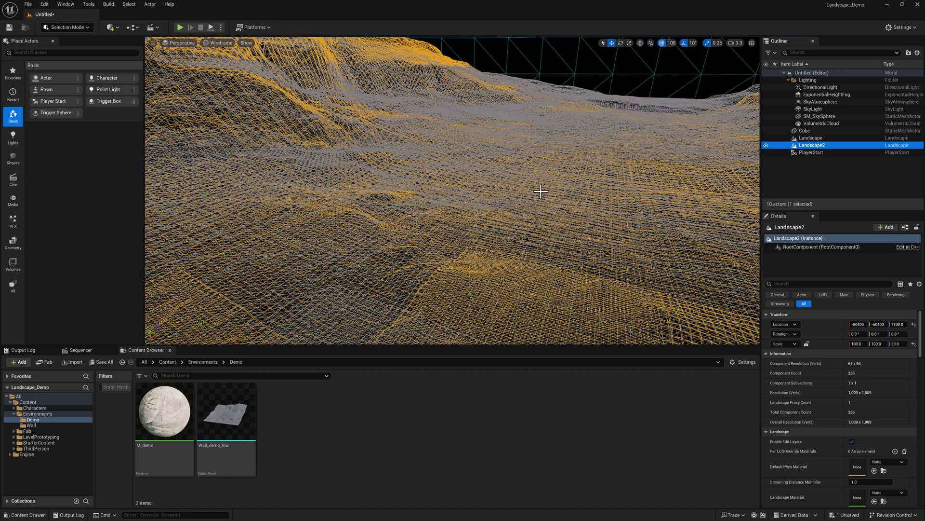
key("Delete")
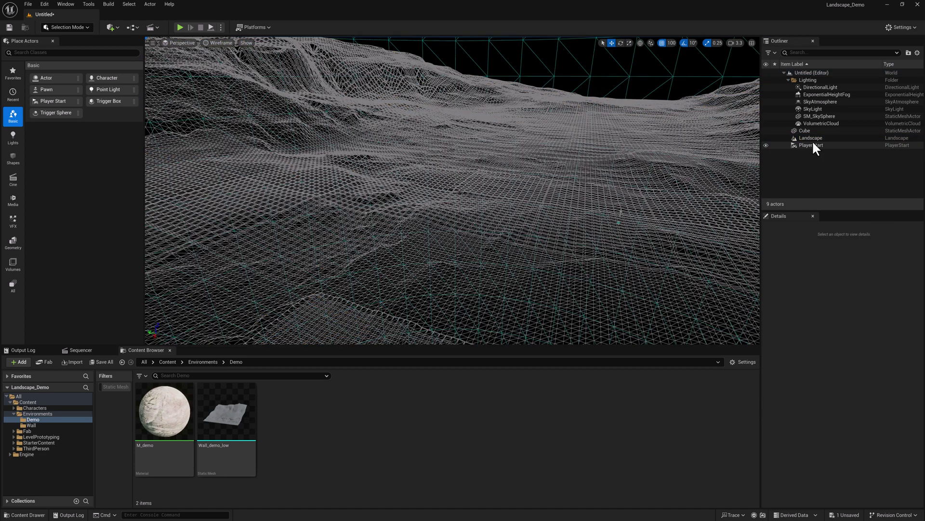
Step: Select the remaining Landscape and switch the viewport from wireframe to Lit view mode
left_click(810, 138)
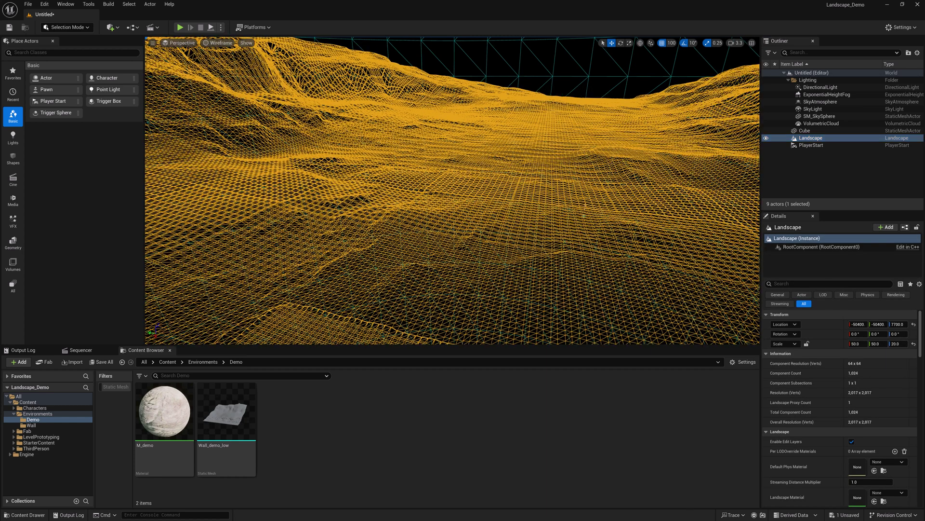
left_click(217, 43)
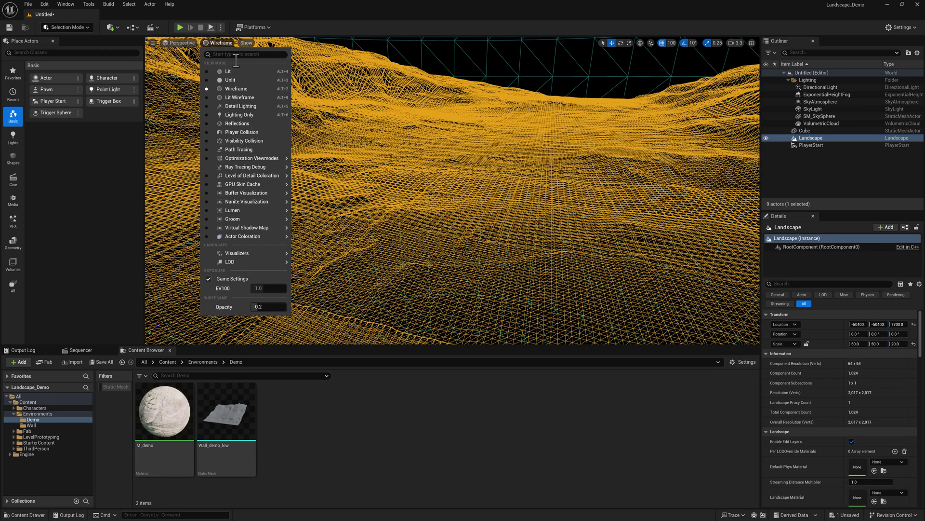
left_click(286, 70)
Step: Focus the view on the Cube and lower Landscape to a Z location of about 6700
left_click(805, 131)
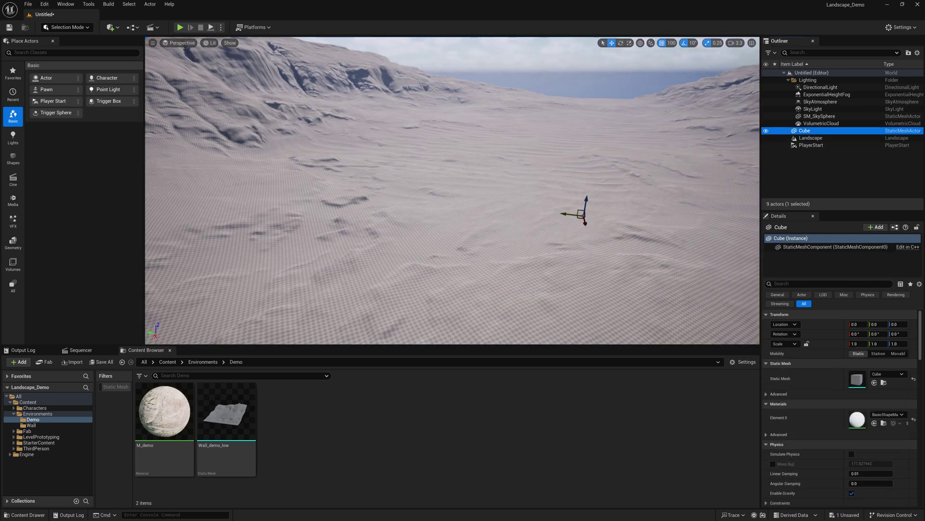
key("f")
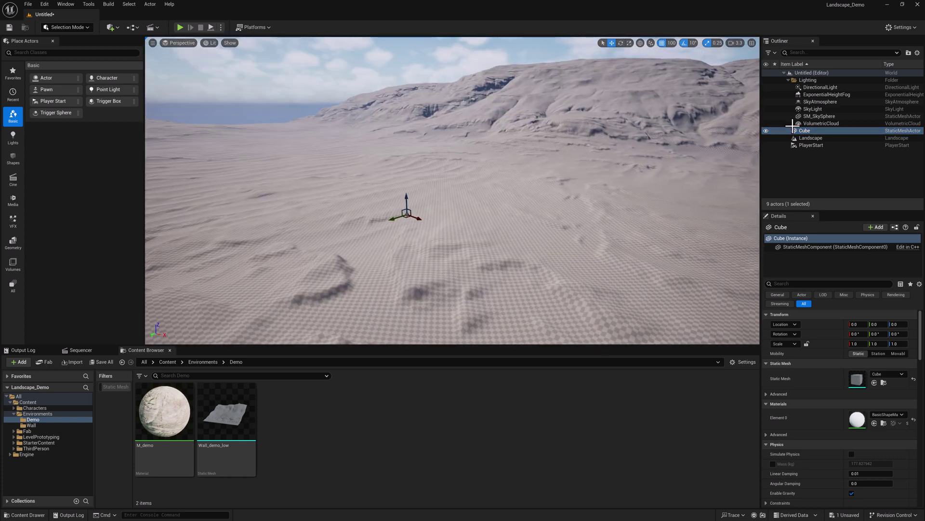
left_click(491, 189)
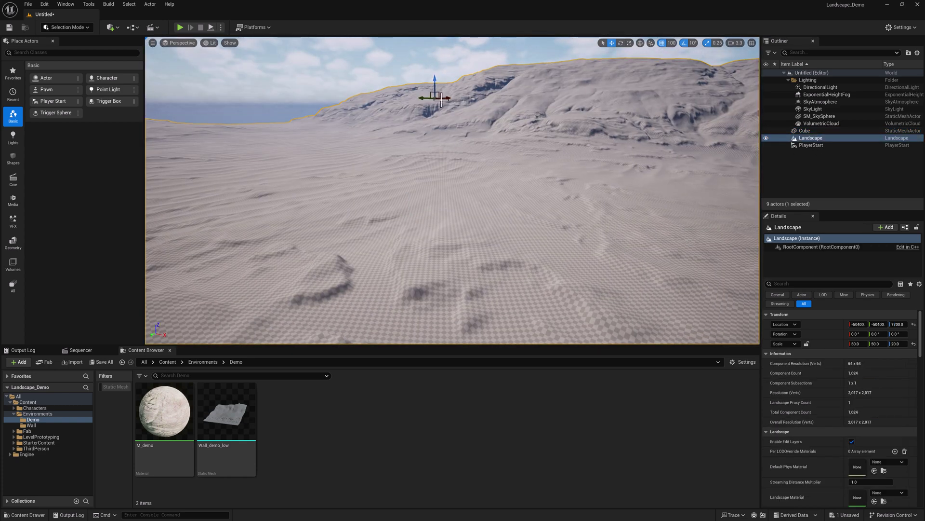
left_click_drag(435, 80, 436, 85)
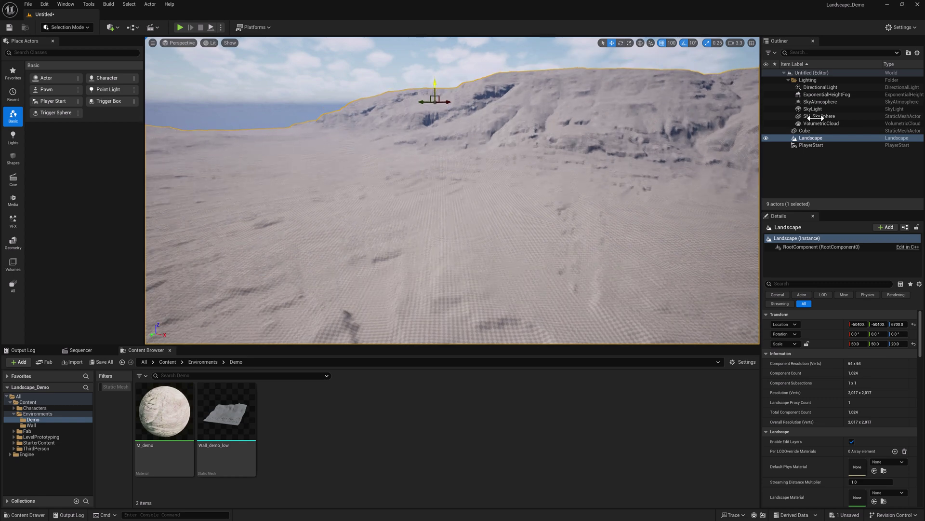
Step: Try an X scale of 100 on the Cube, and set its scale to 10 on all three axes
double_click(834, 131)
left_click(857, 344)
type("100")
key("Return")
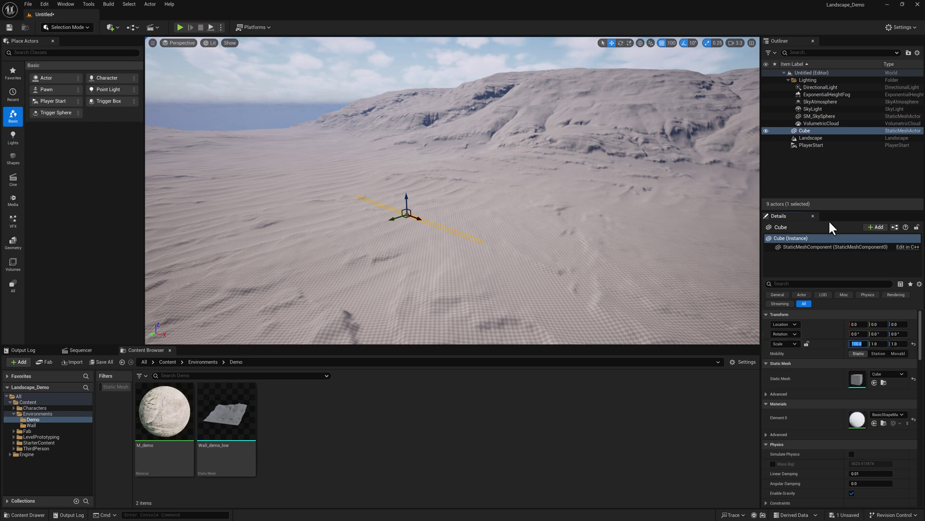
type("10")
key("Tab")
type("10")
key("Tab")
type("10")
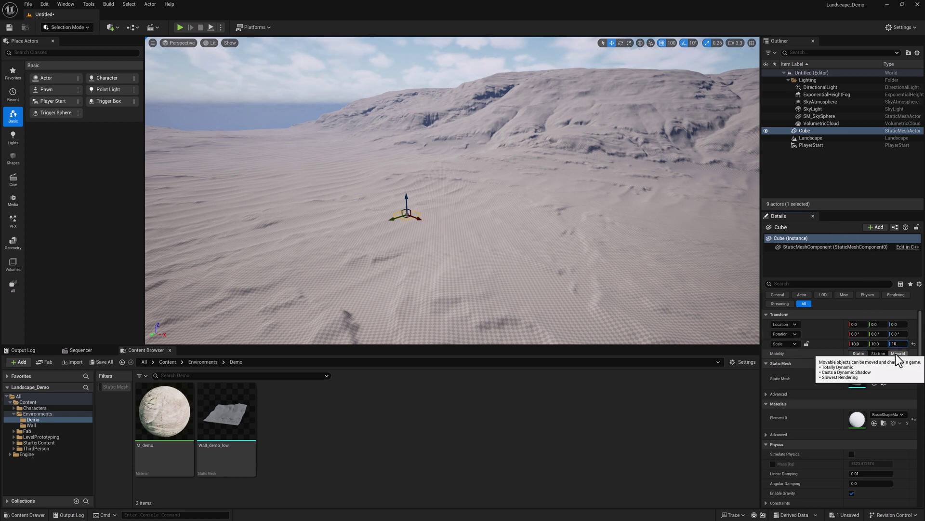
key("Return")
Step: Lower Landscape to a Z location of about 4400 and inspect the Cube's size against the terrain up close
left_click(434, 89)
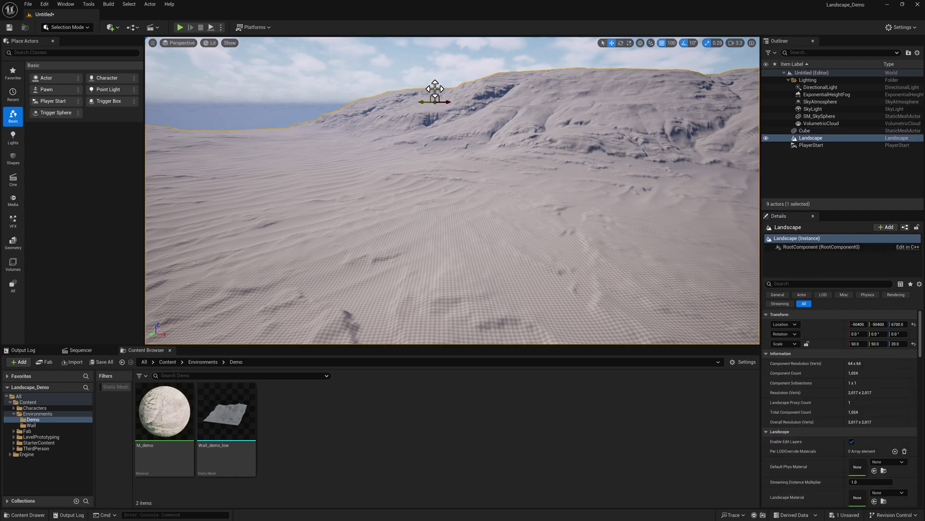
left_click_drag(436, 88, 440, 97)
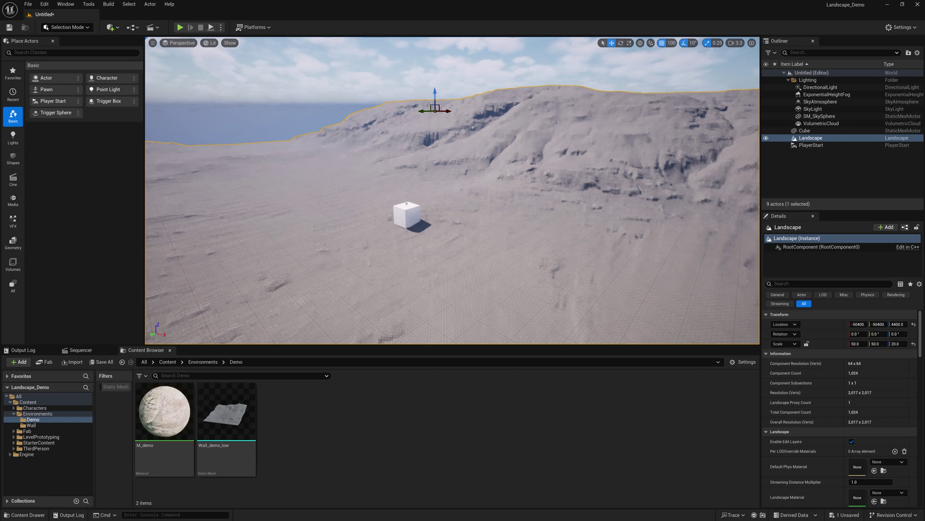
right_click_drag(453, 191, 342, 178)
right_click_drag(574, 214, 246, 239)
left_click(625, 267)
right_click_drag(532, 204, 510, 208)
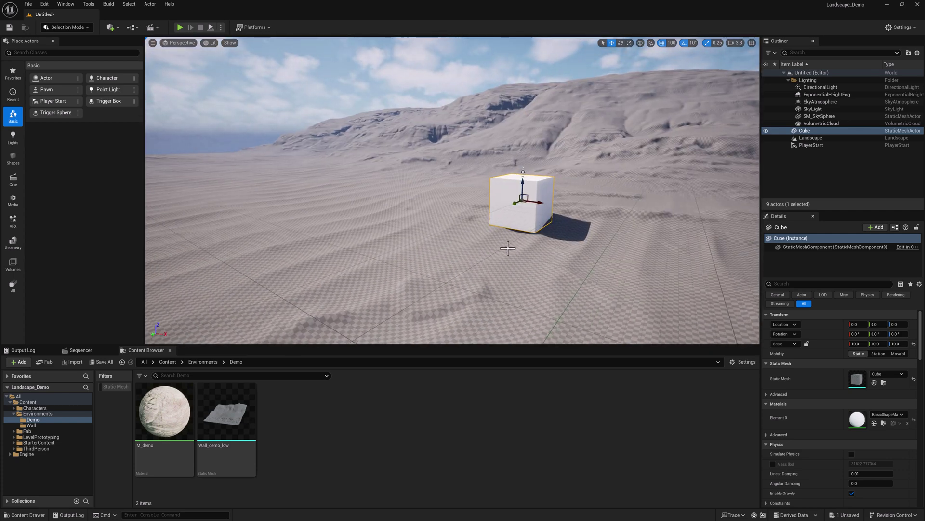